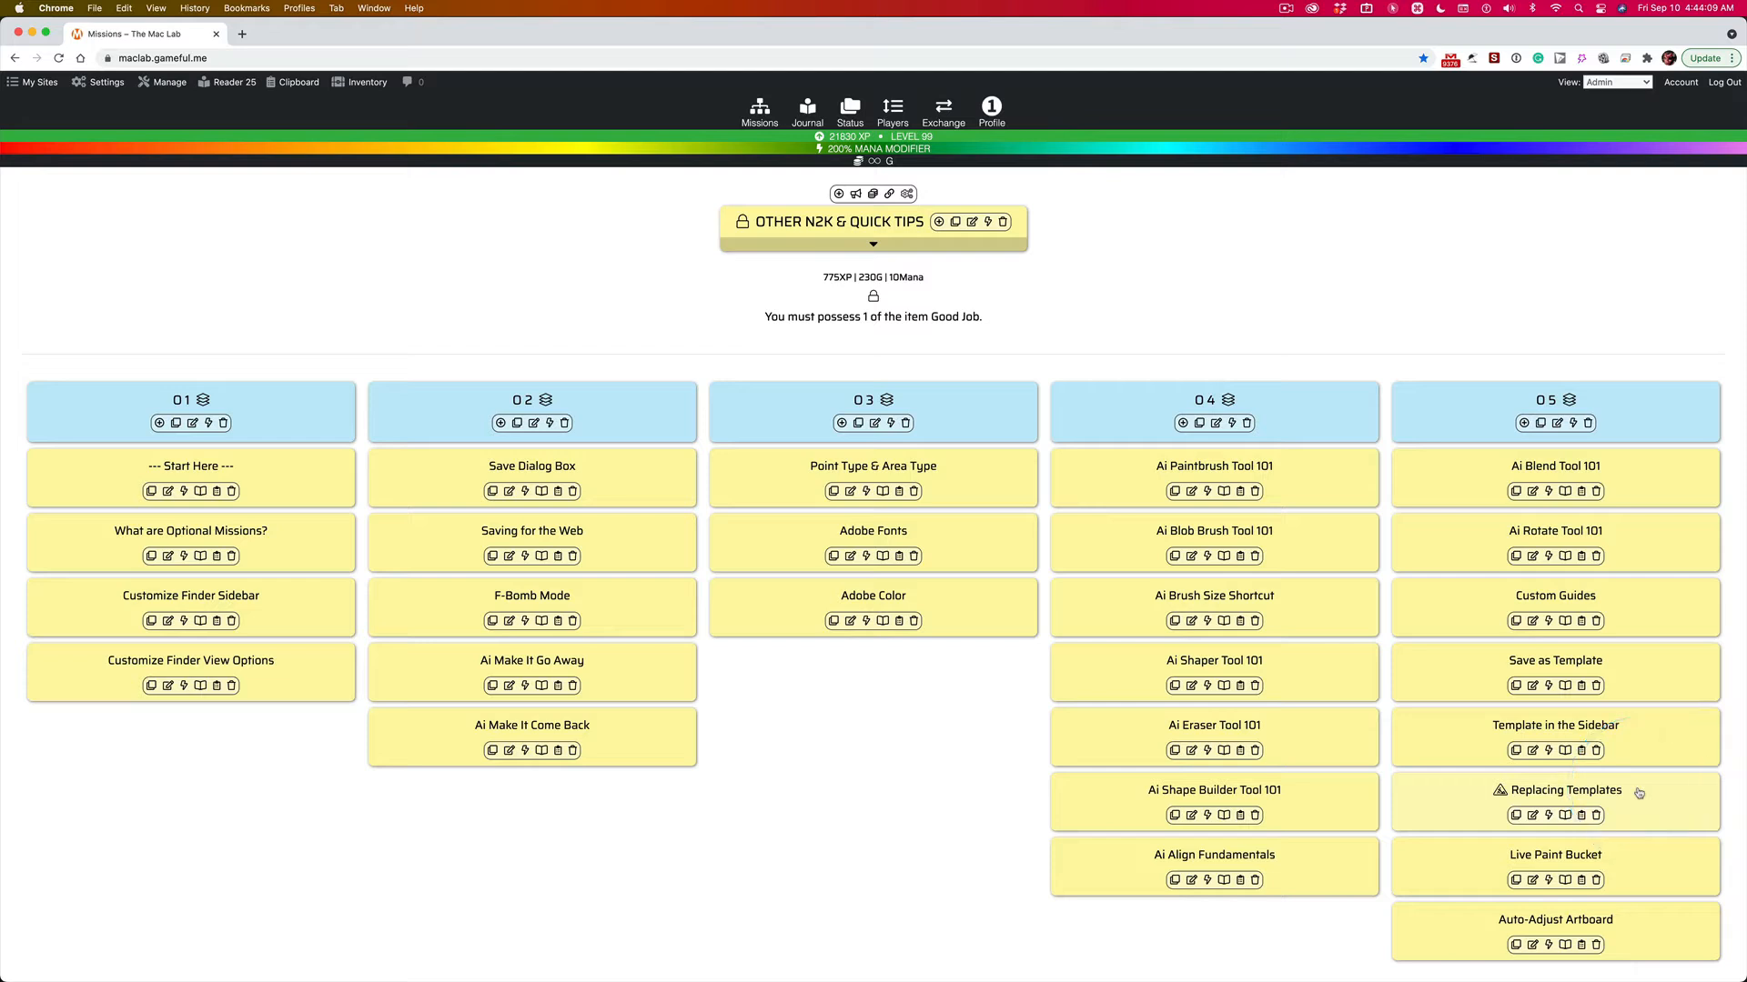
Switch to Finder and open the 1000x1000wGuides.ait template from the aiTemplates folder in Illustrator.
key("super+Tab")
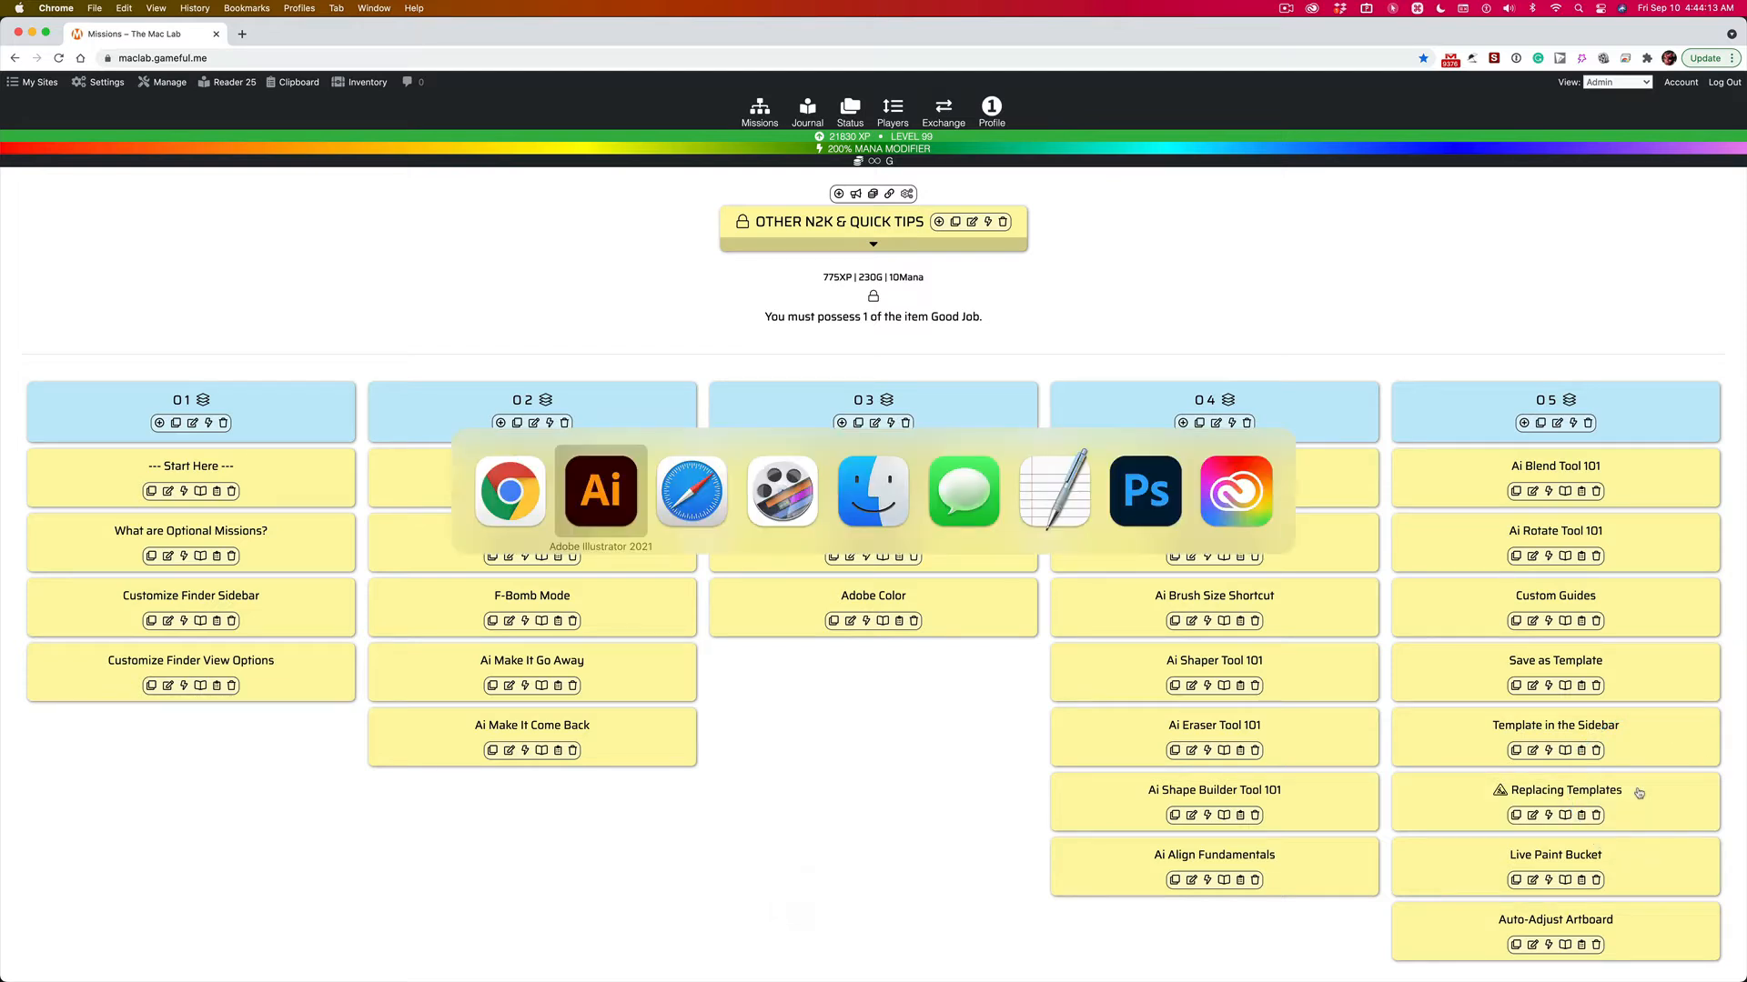
key("super+Tab")
key("super+Tab")
key("super+Tab")
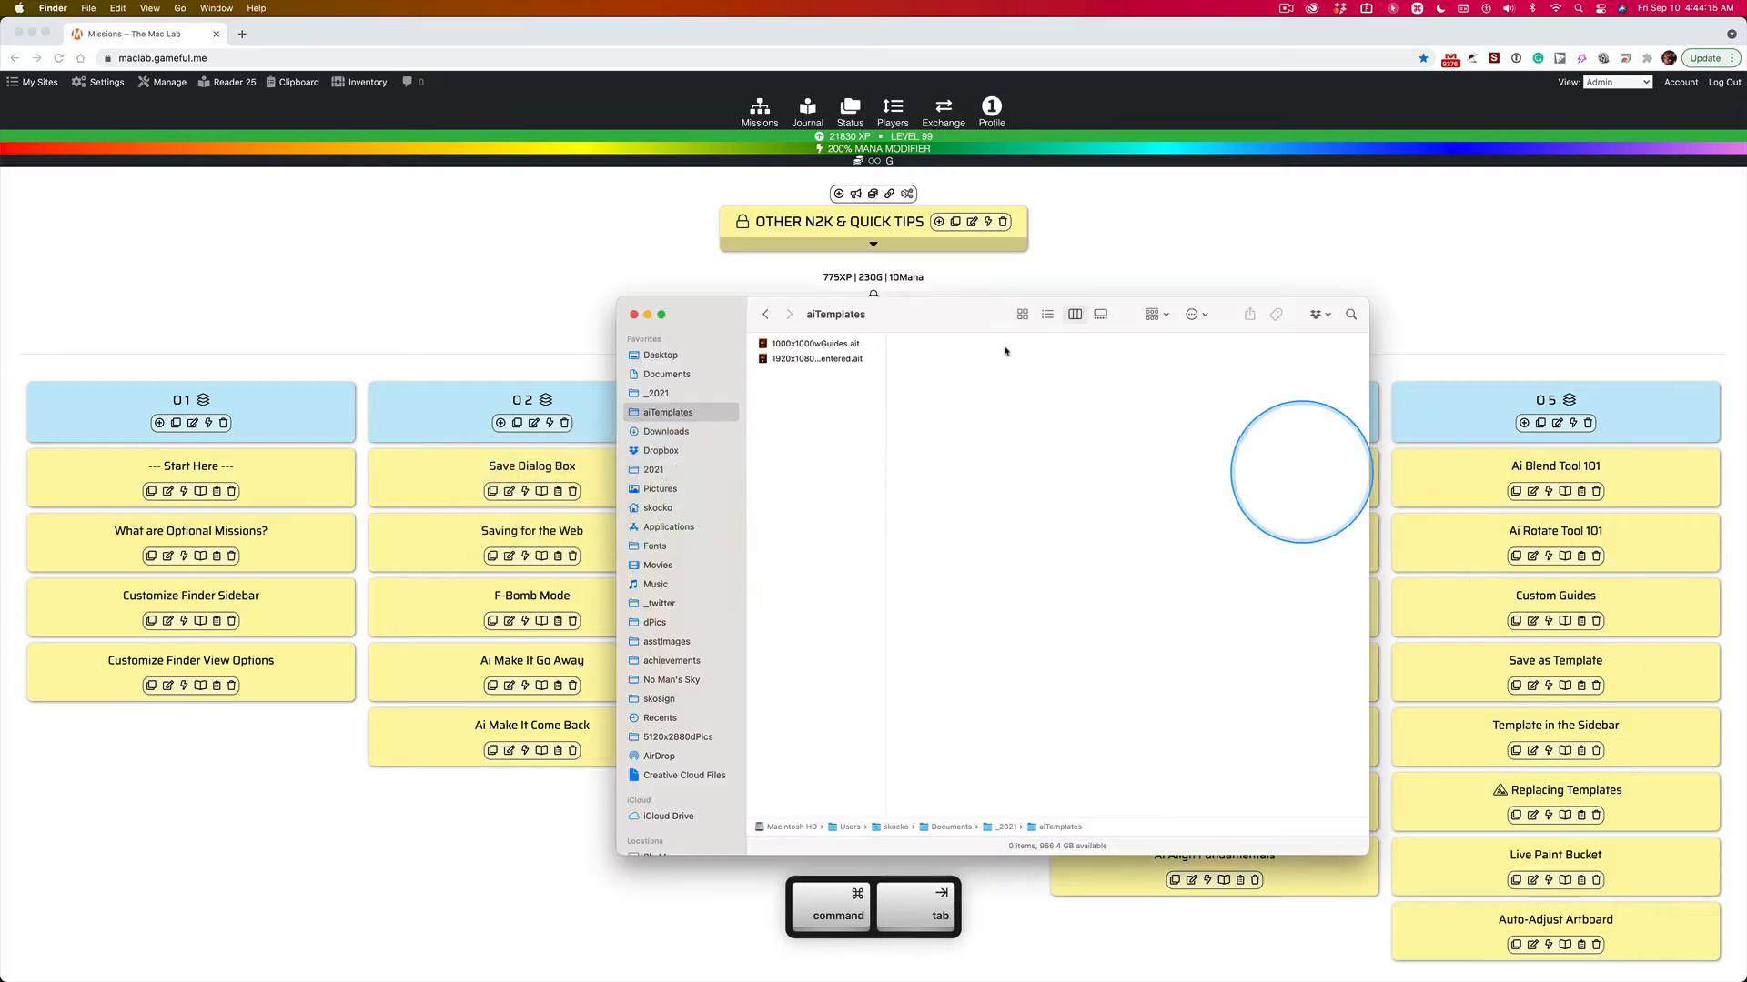
left_click(819, 344)
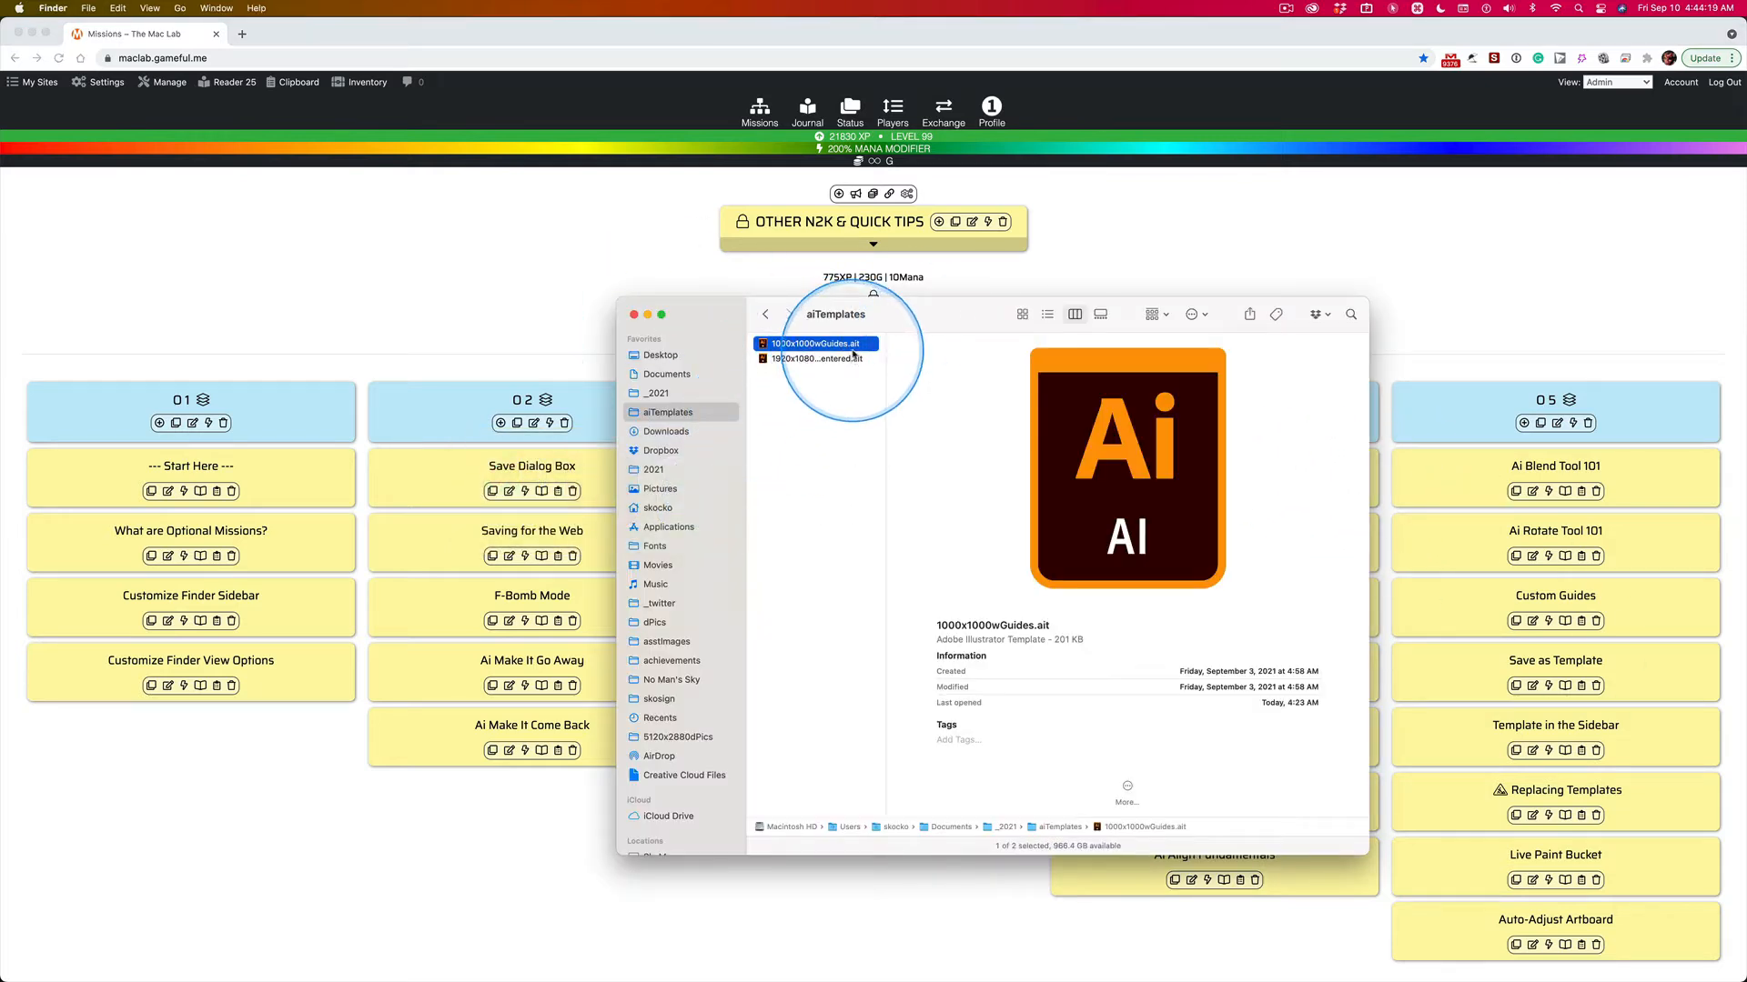
double_click(762, 345)
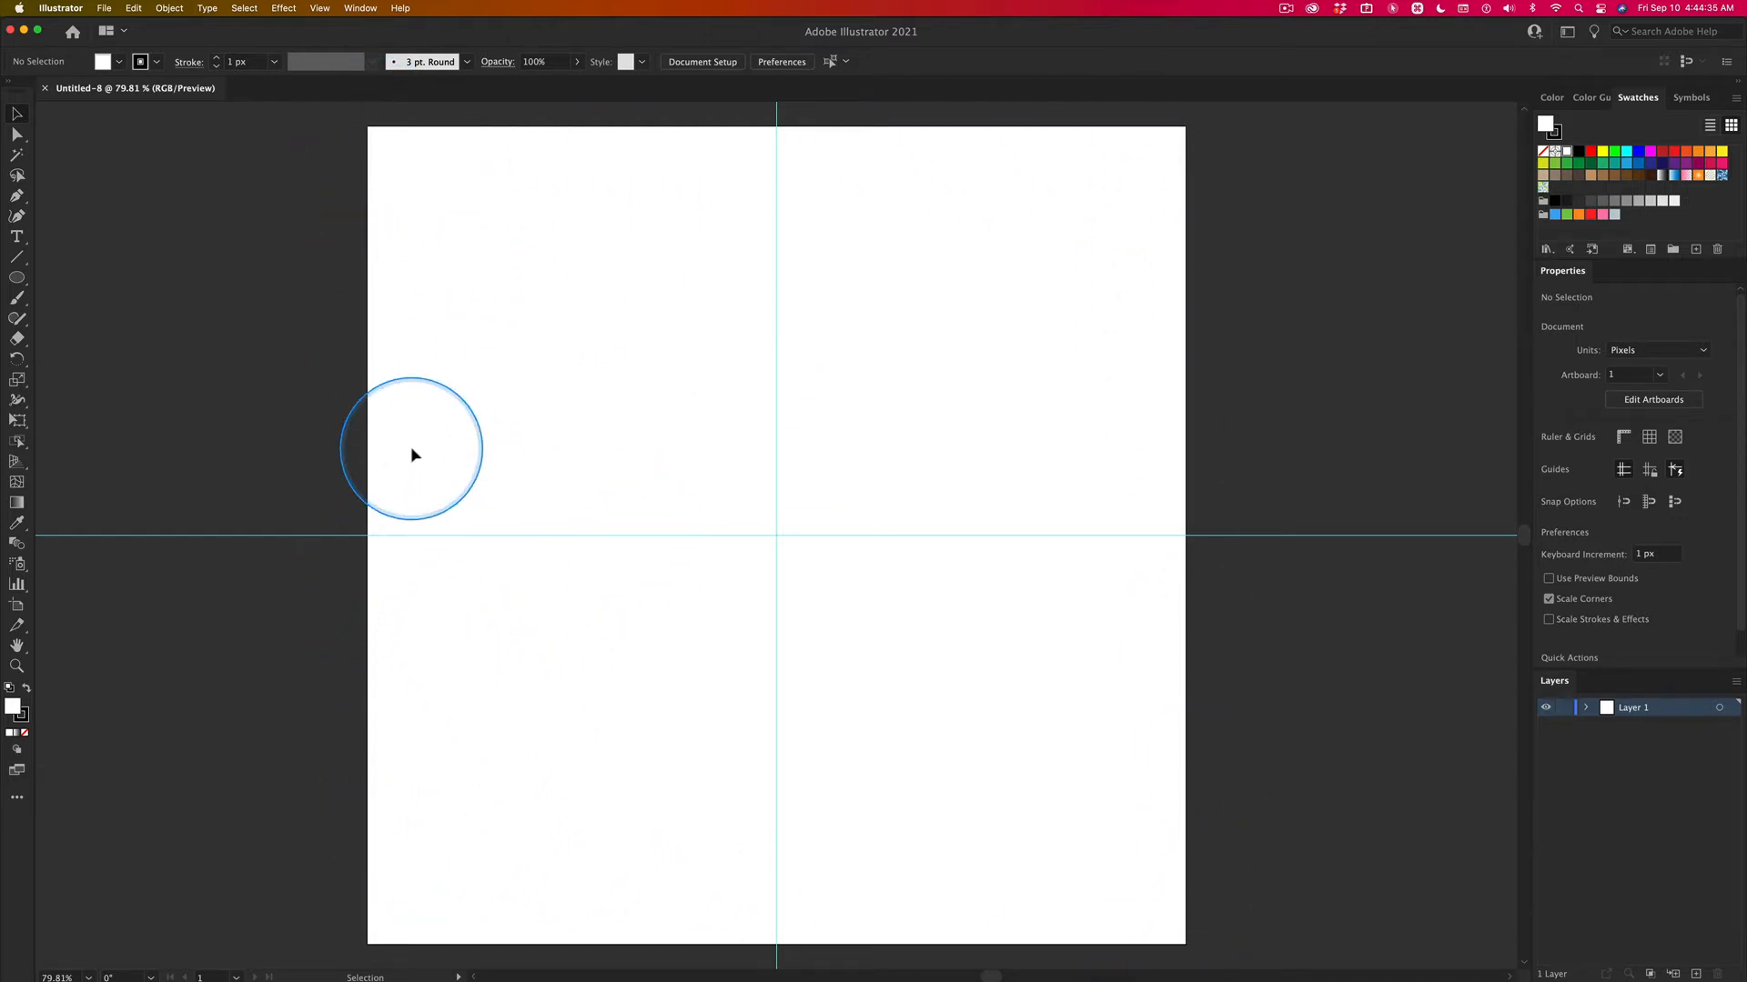
Clear all existing guides from the document.
left_click(323, 9)
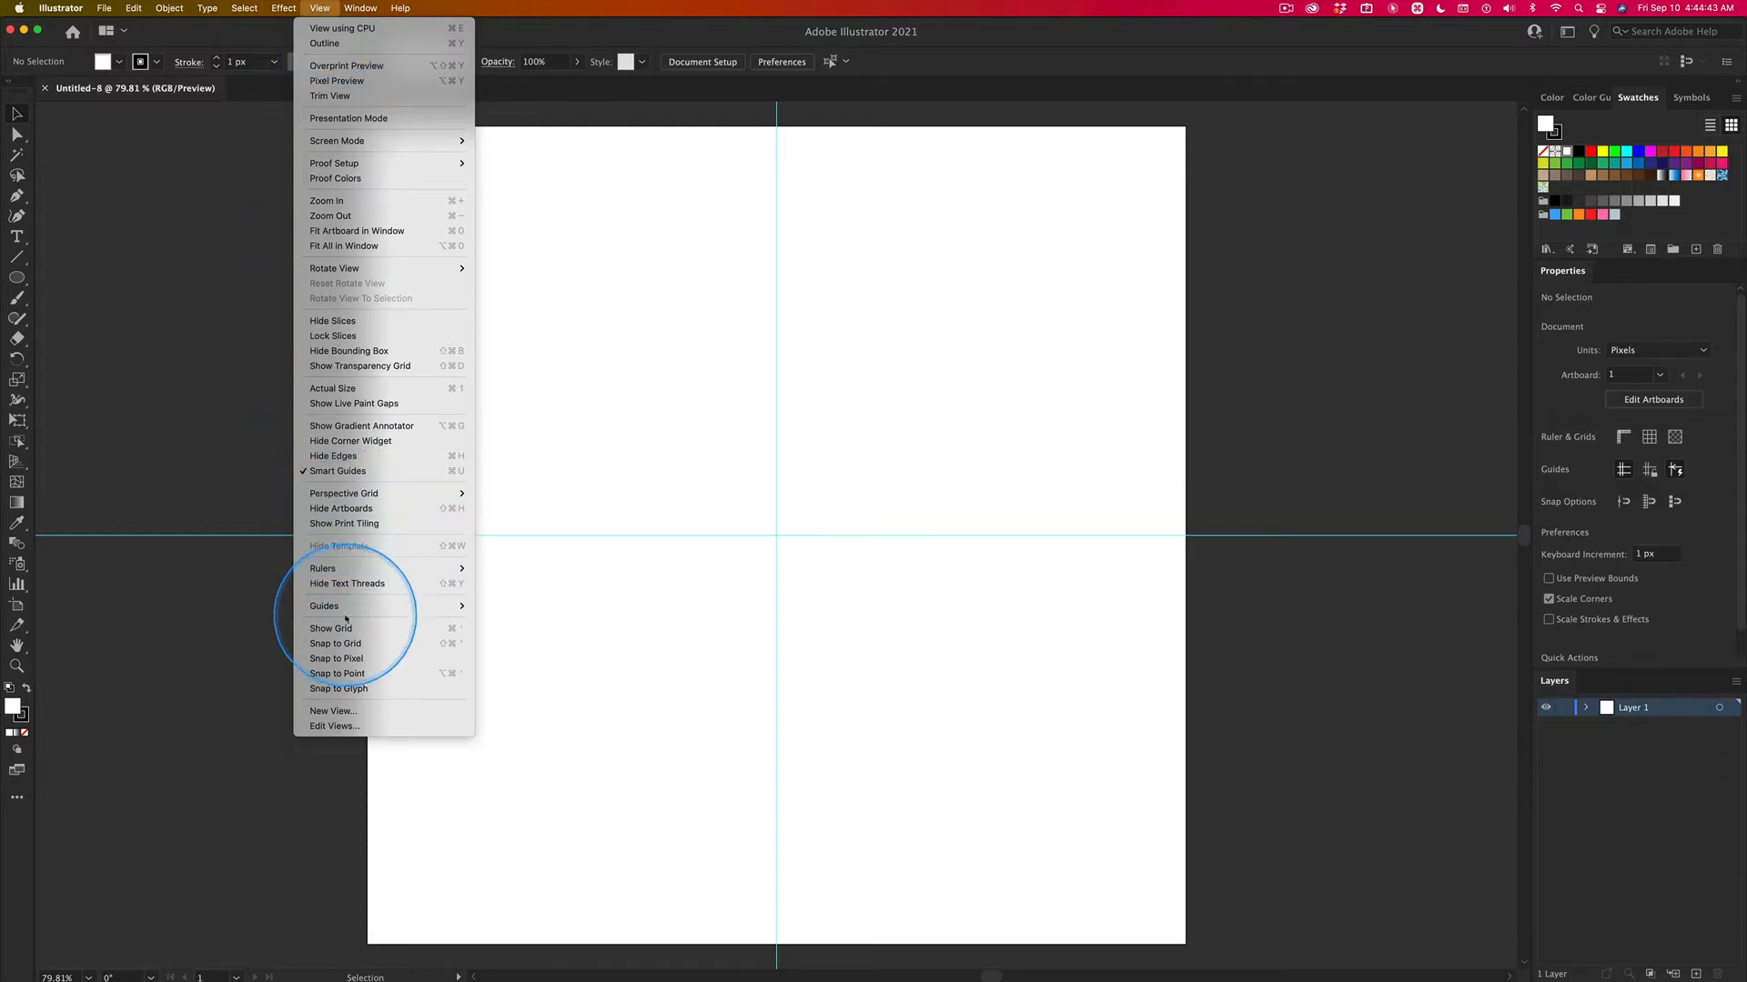
mouse_move(349, 611)
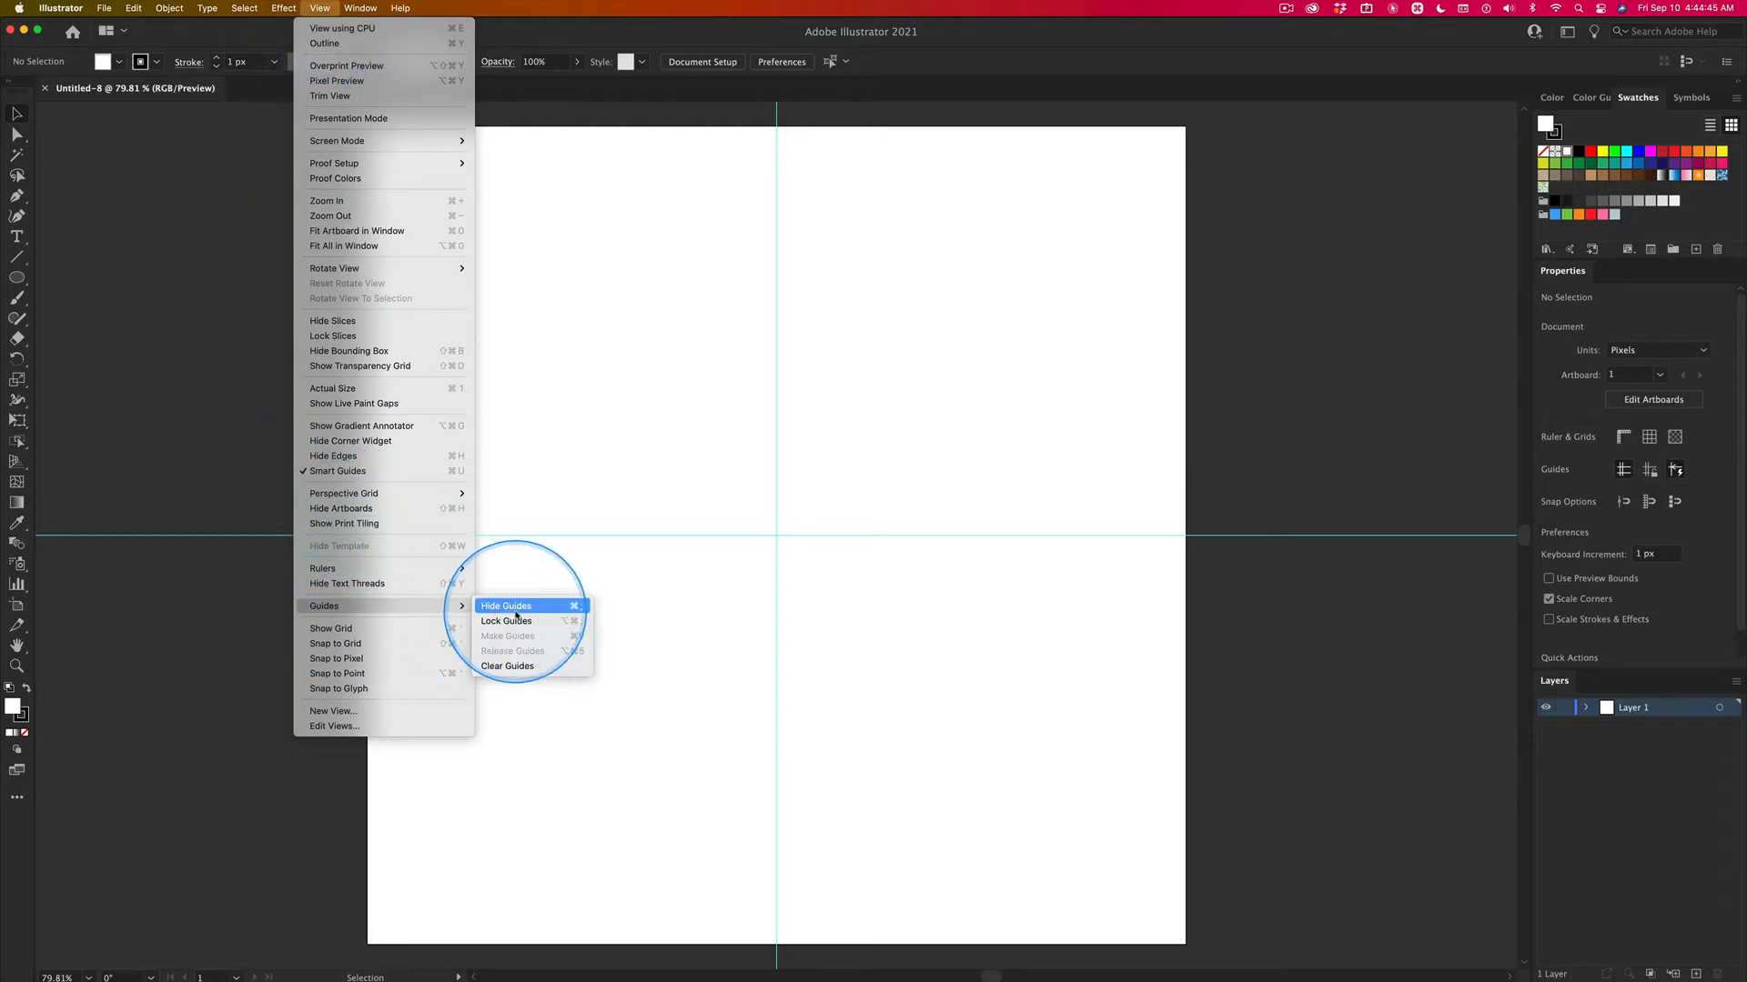
left_click(519, 671)
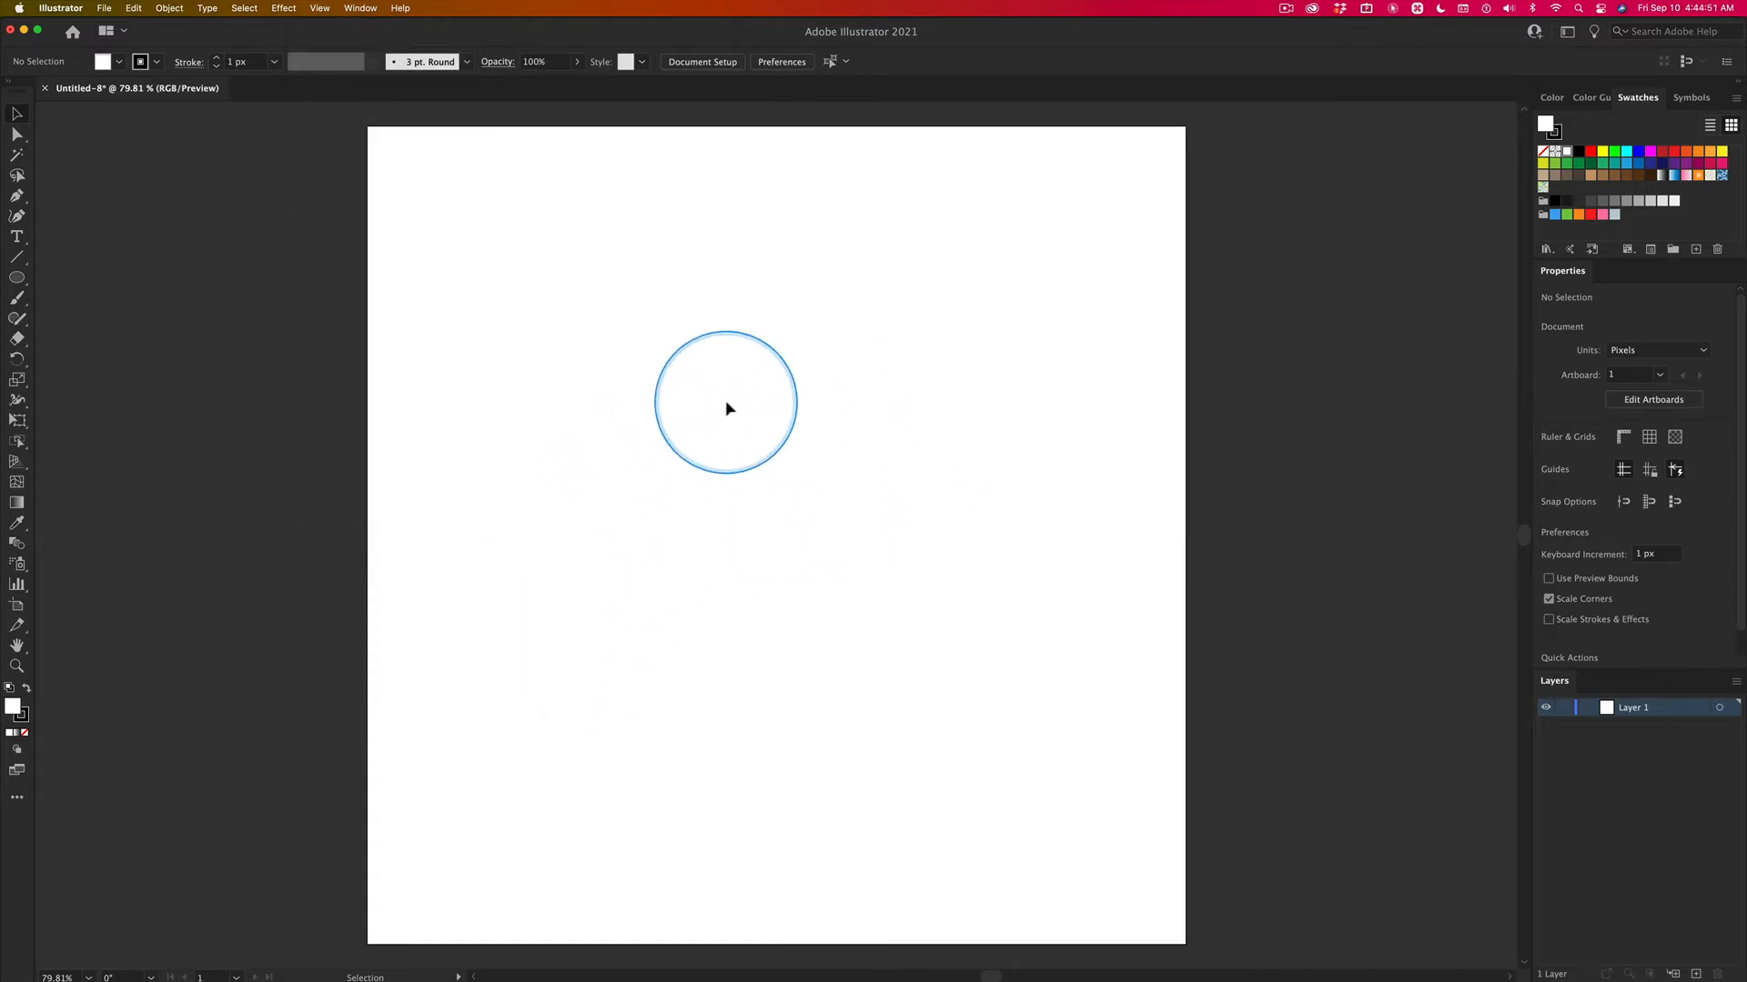
Draw a vertical and a horizontal 1000 px line across the full artboard, crossing at its centre.
left_click(17, 258)
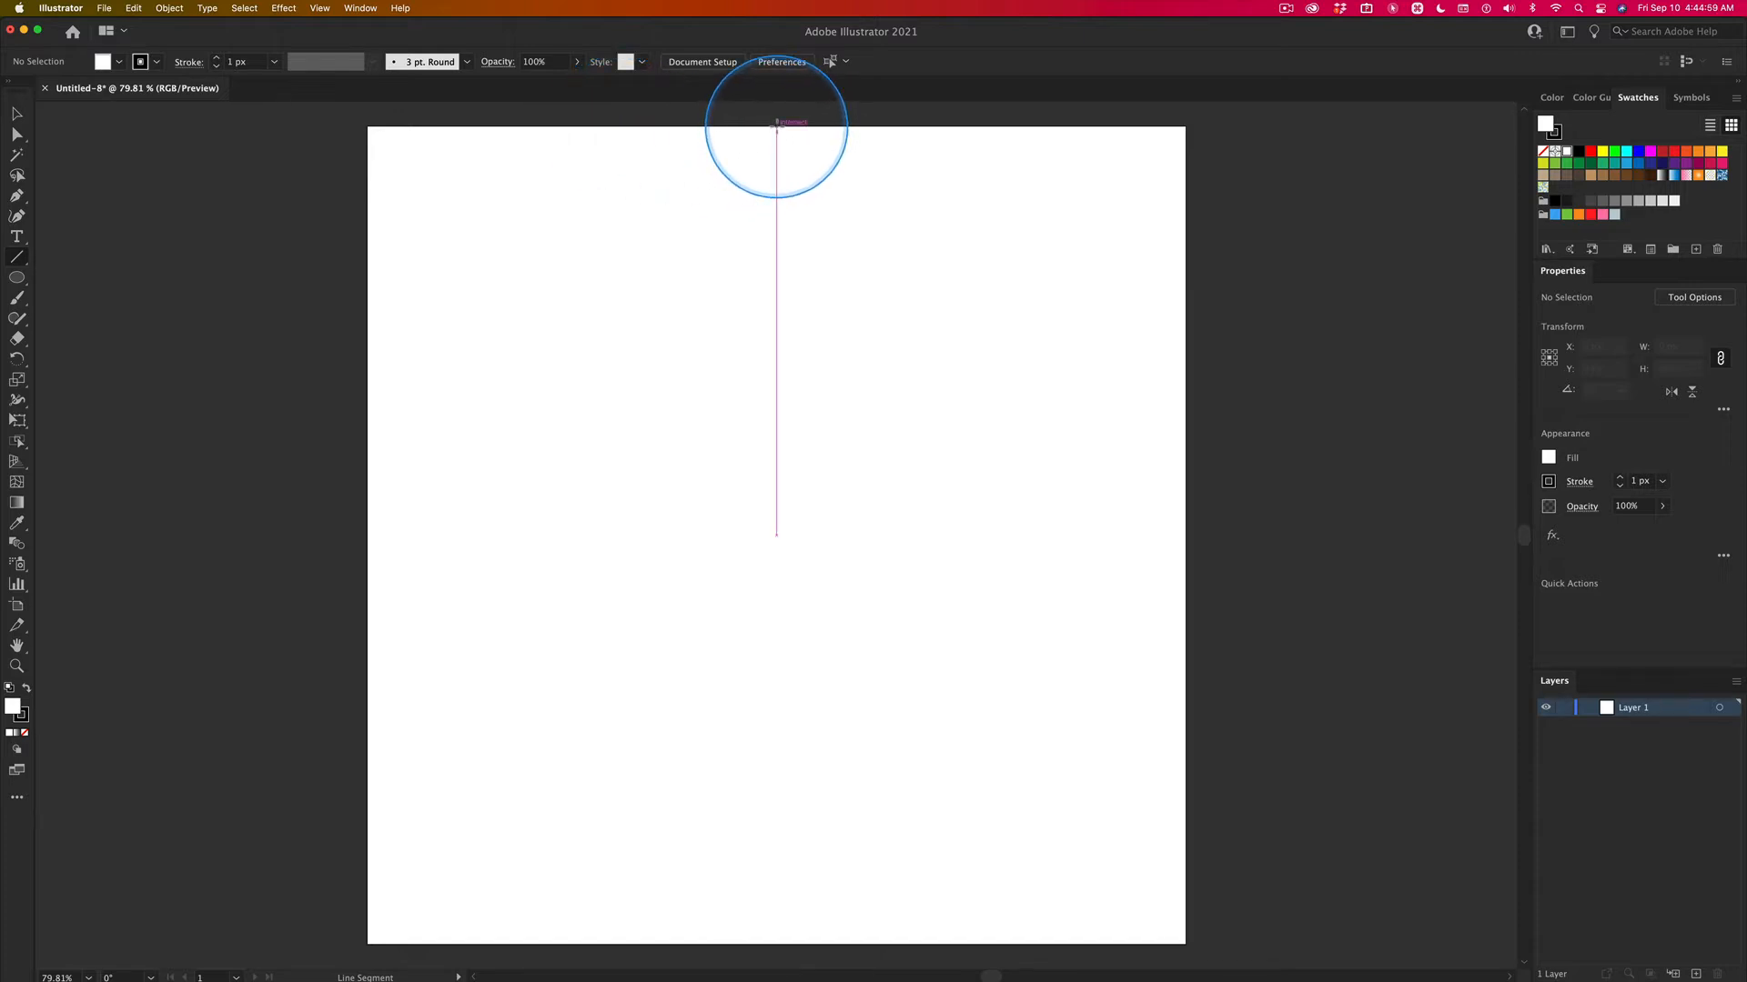
left_click_drag(776, 124, 776, 945)
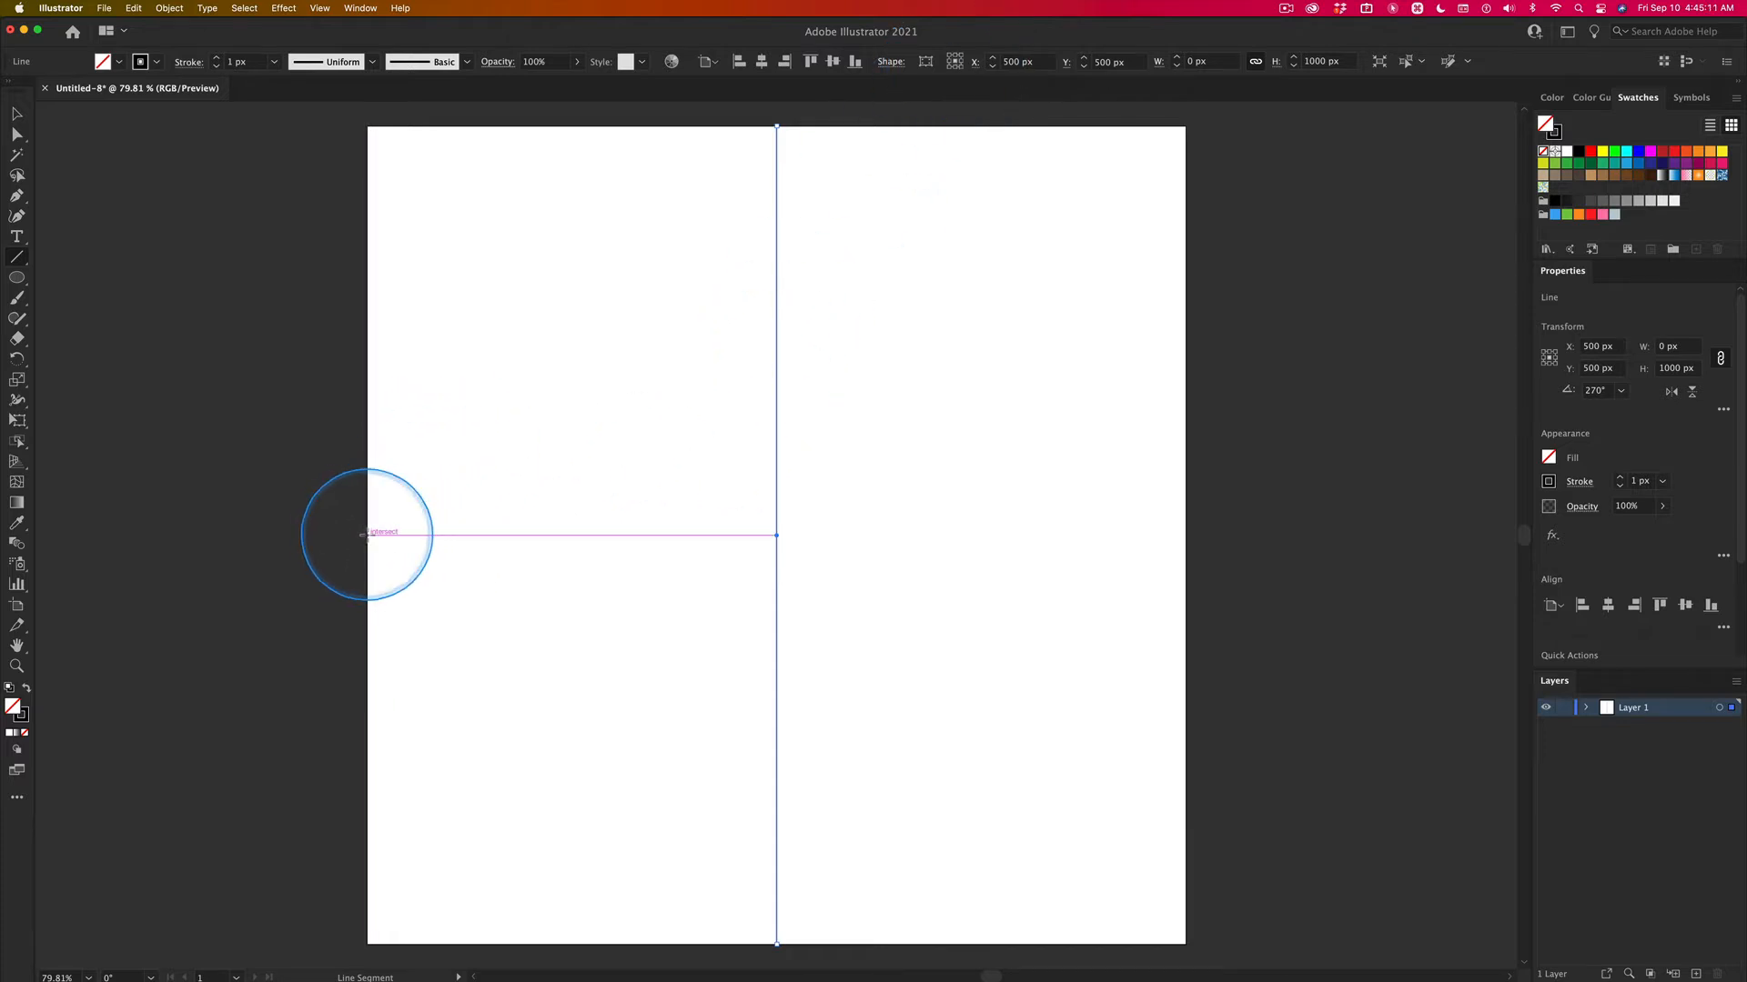
left_click_drag(367, 535, 1186, 537)
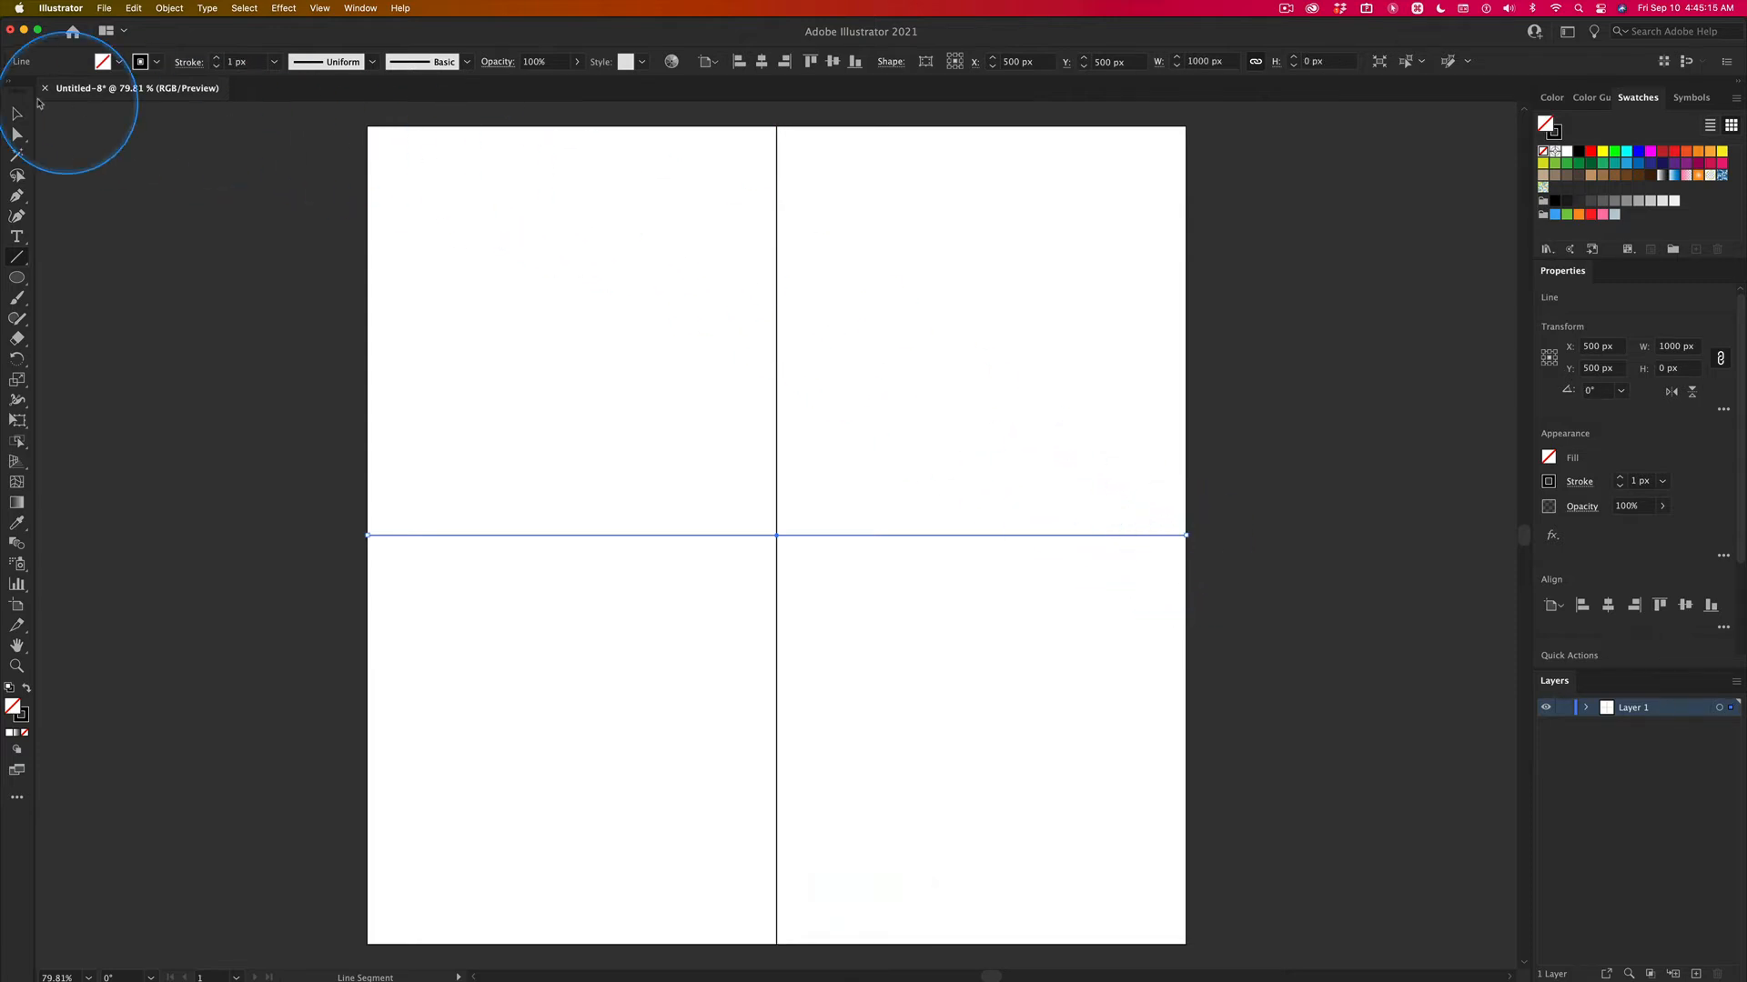
left_click(16, 115)
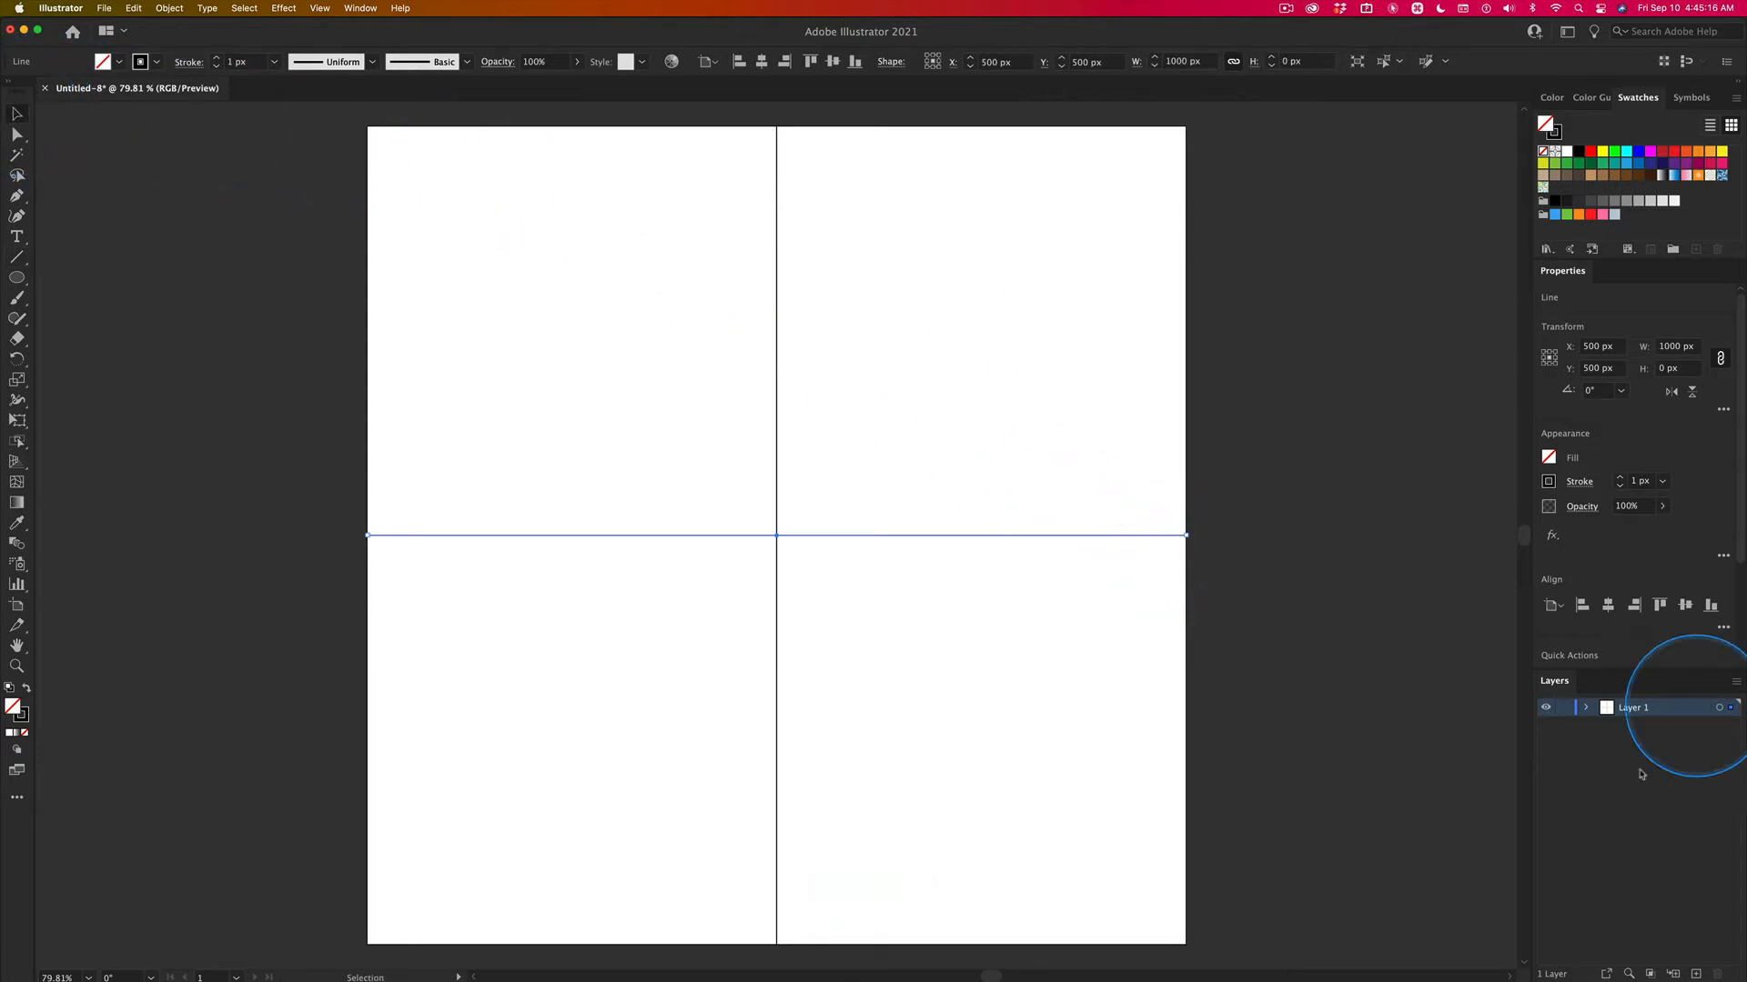
Rename Layer 1 as Guides and add a new layer above it named Art.
double_click(1634, 708)
type("G")
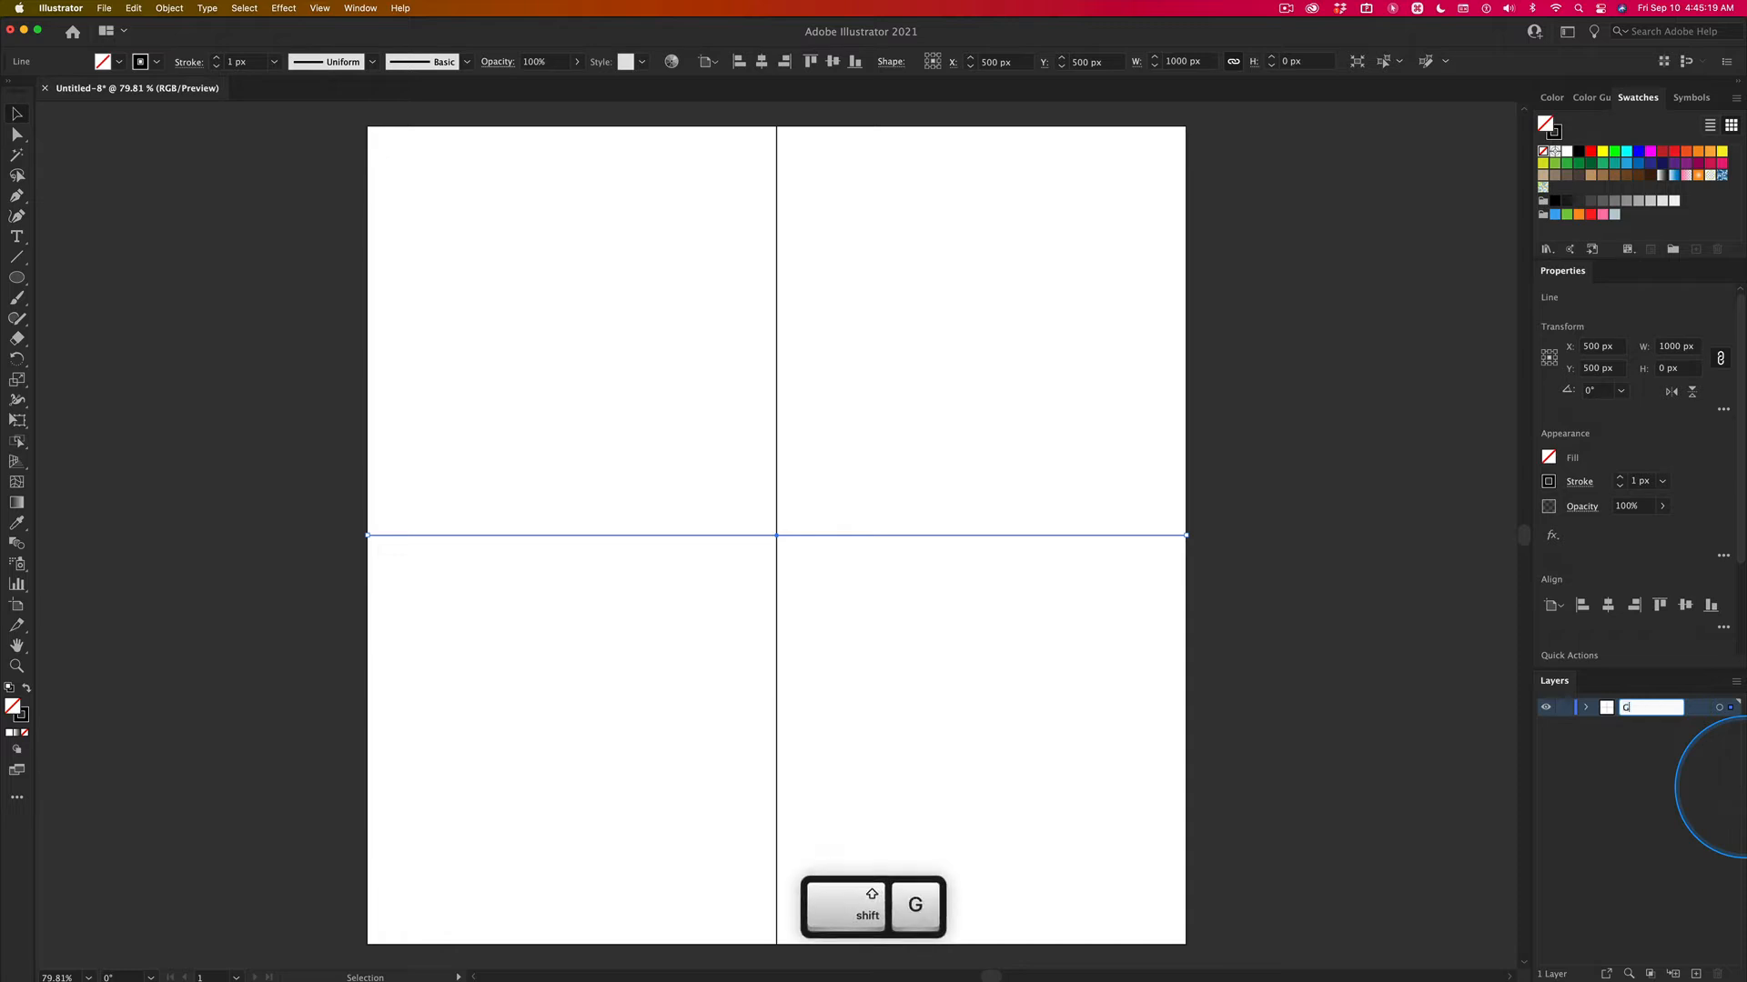
type("uides")
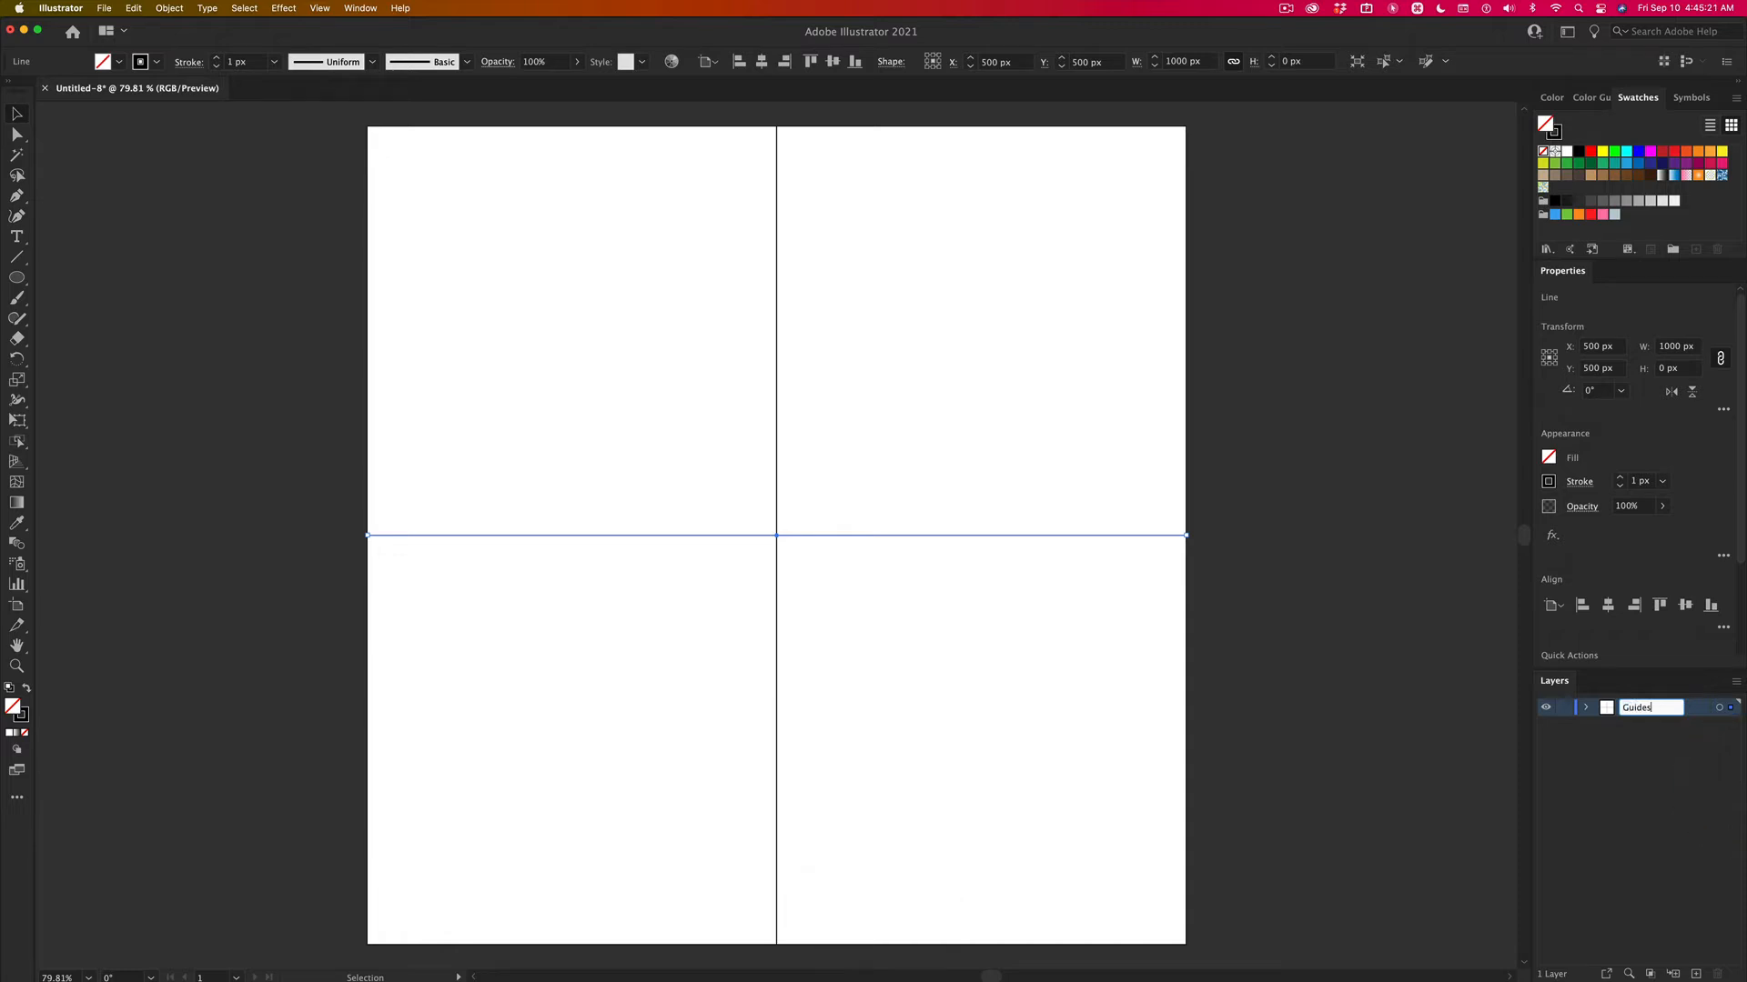
left_click(1698, 973)
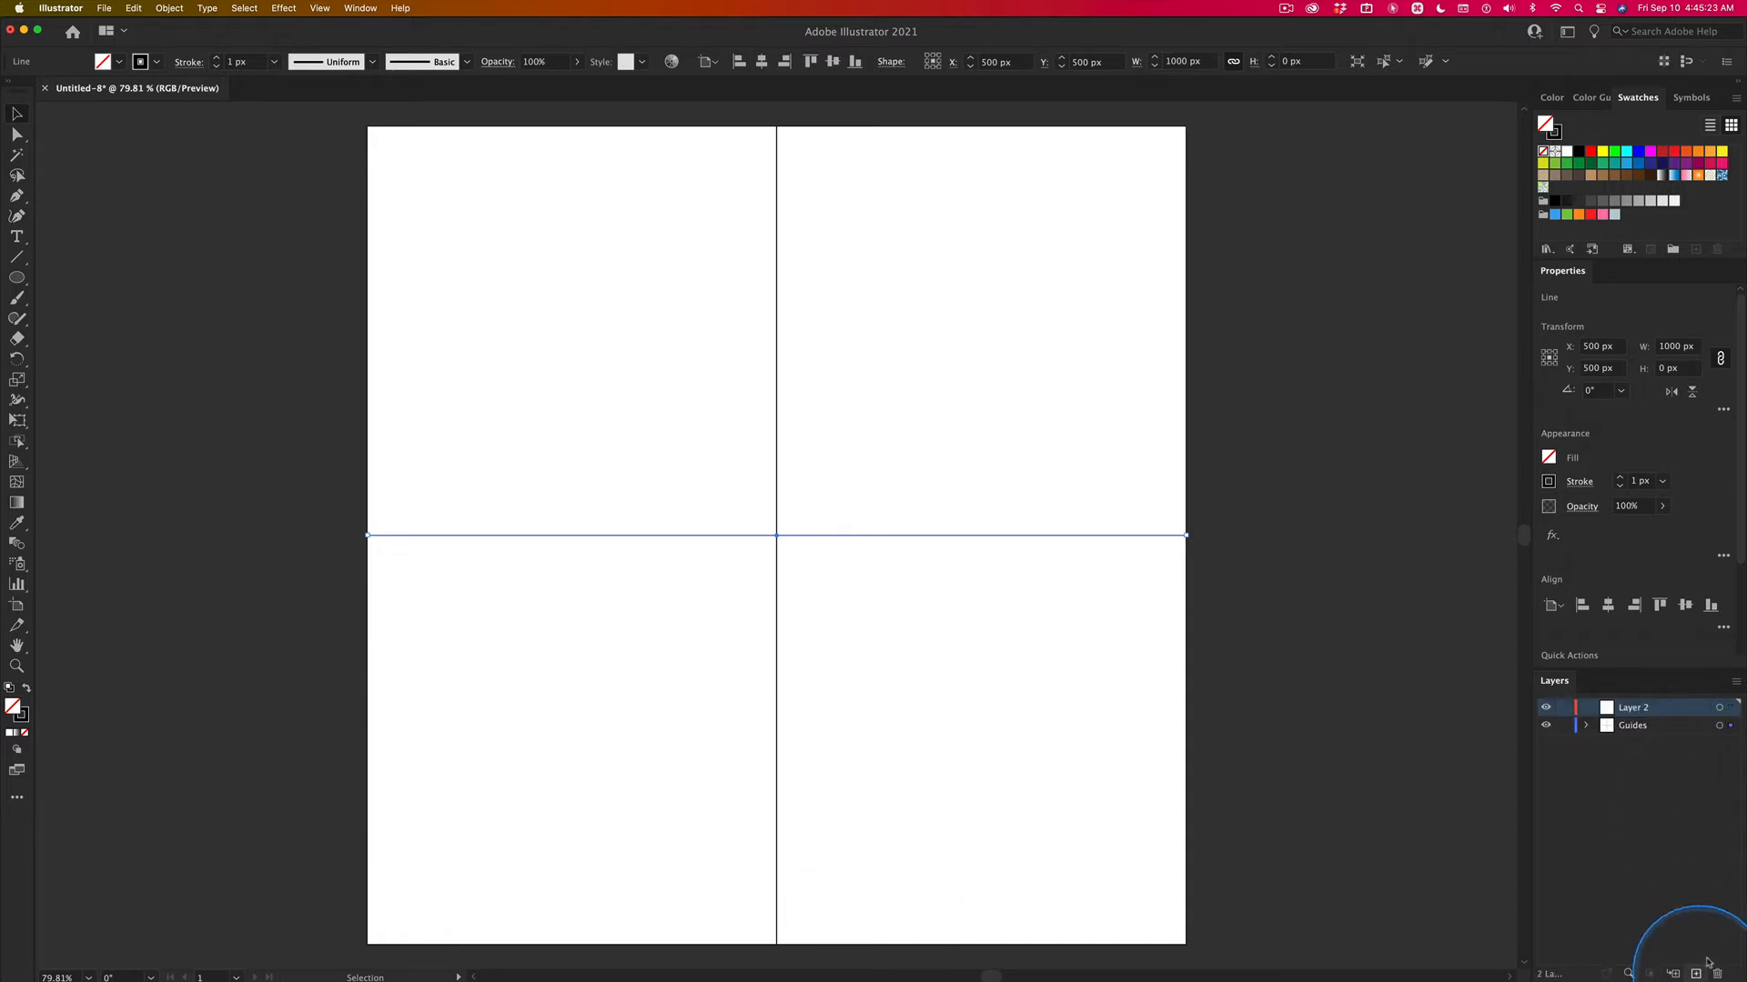
double_click(1633, 708)
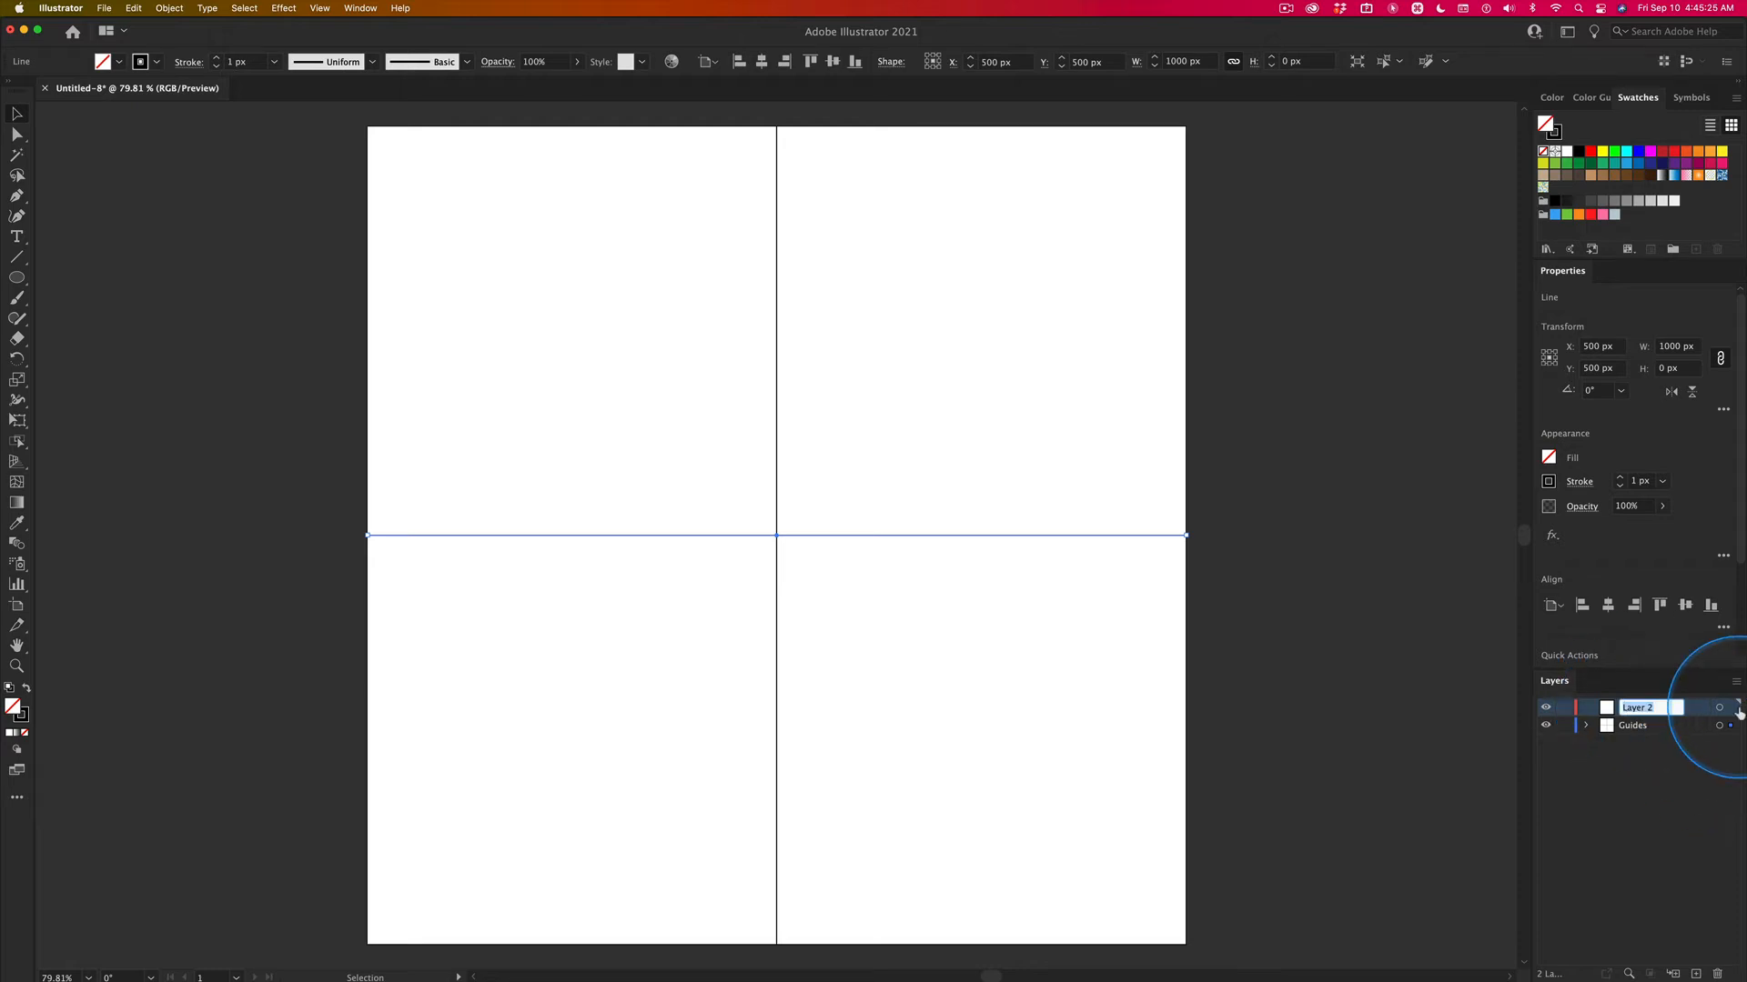
type("A")
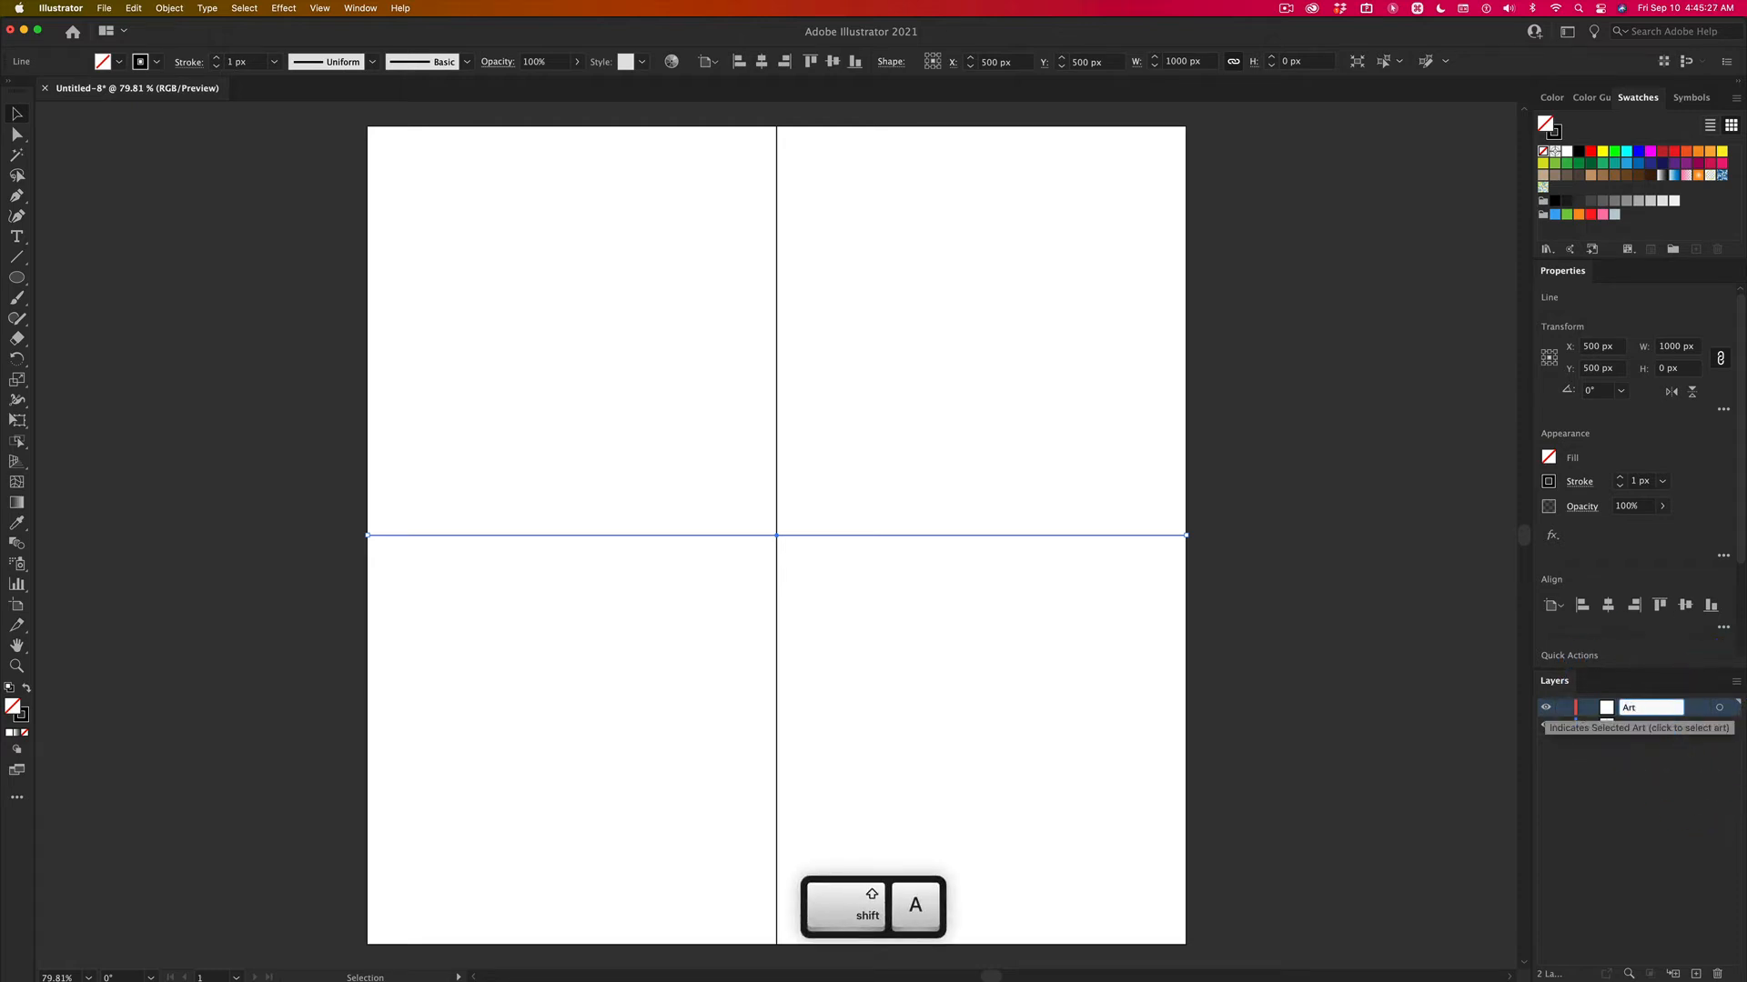
type("rt")
left_click(1643, 823)
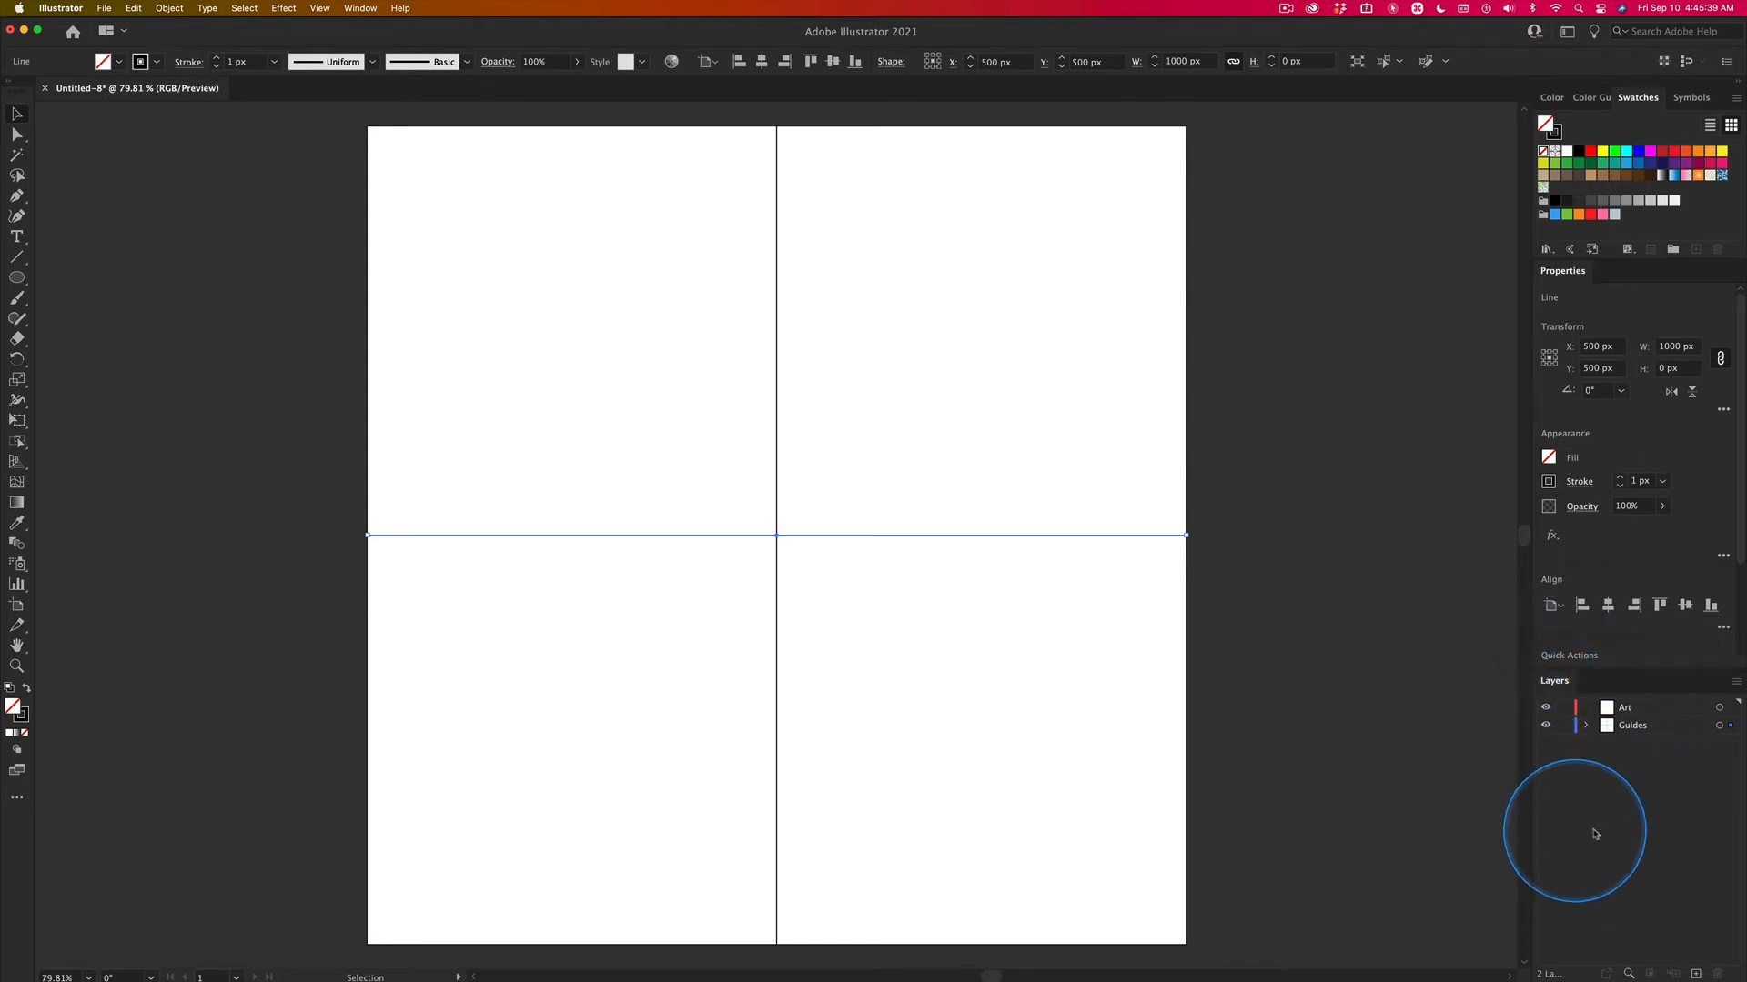
left_click_drag(696, 498, 838, 617)
left_click(707, 653)
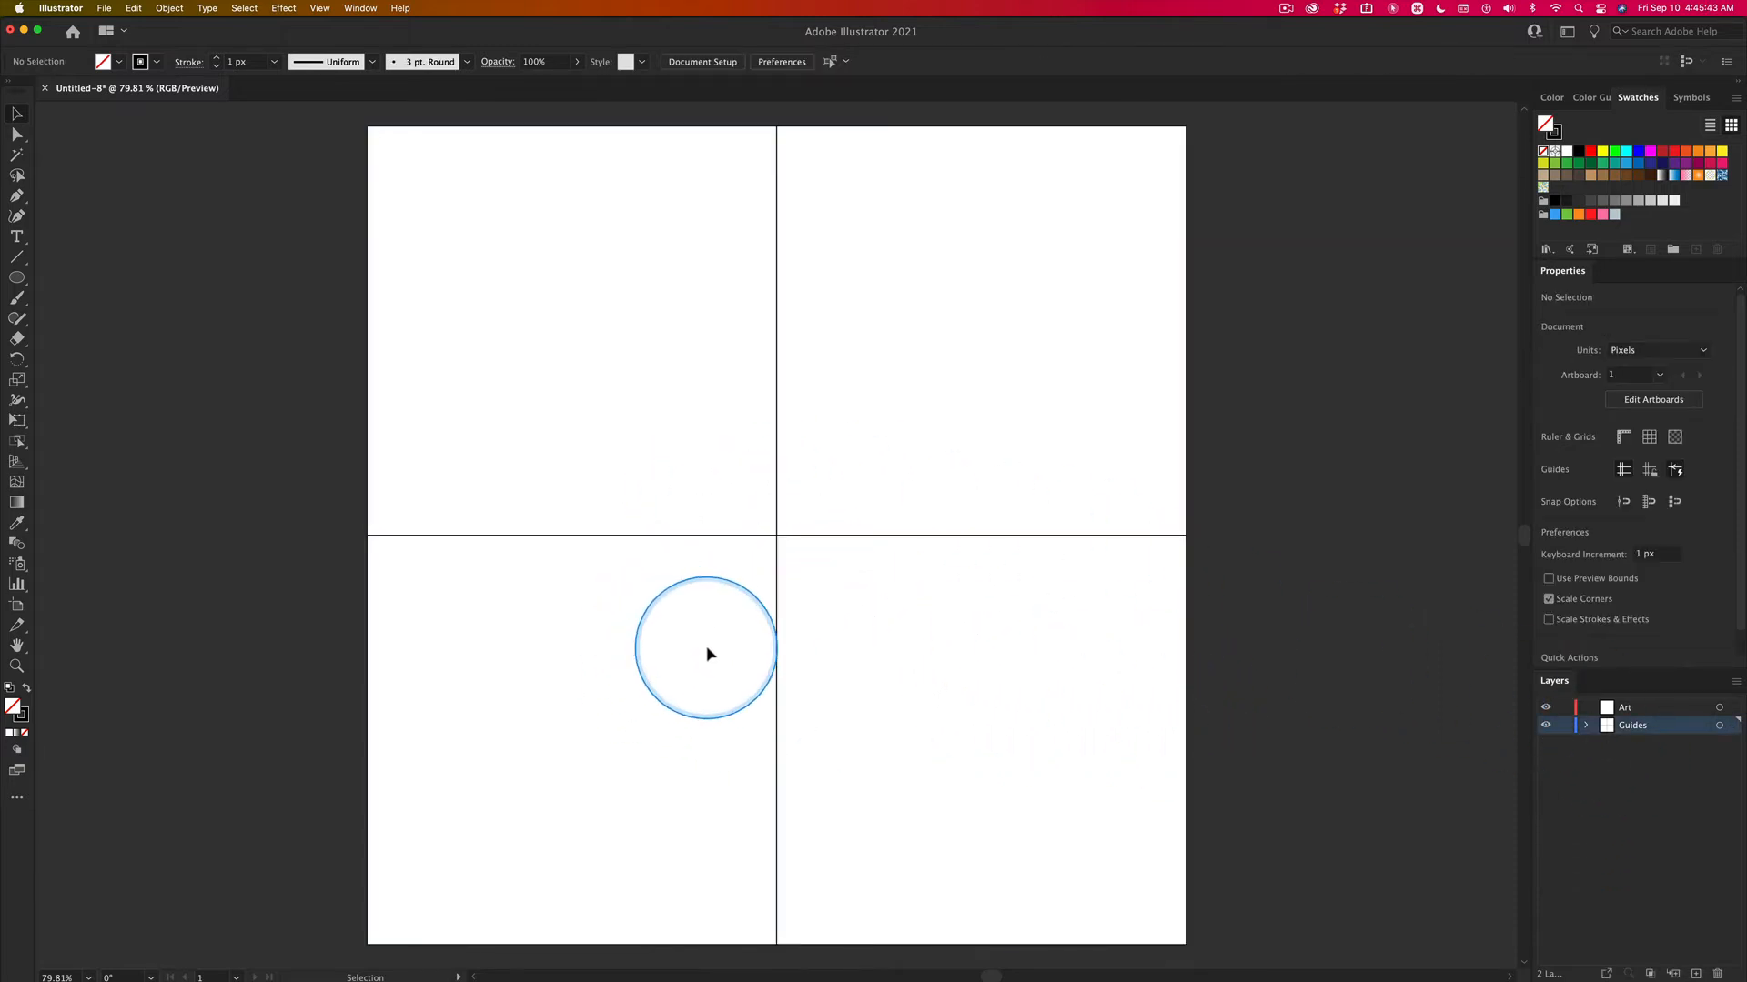
left_click(776, 663)
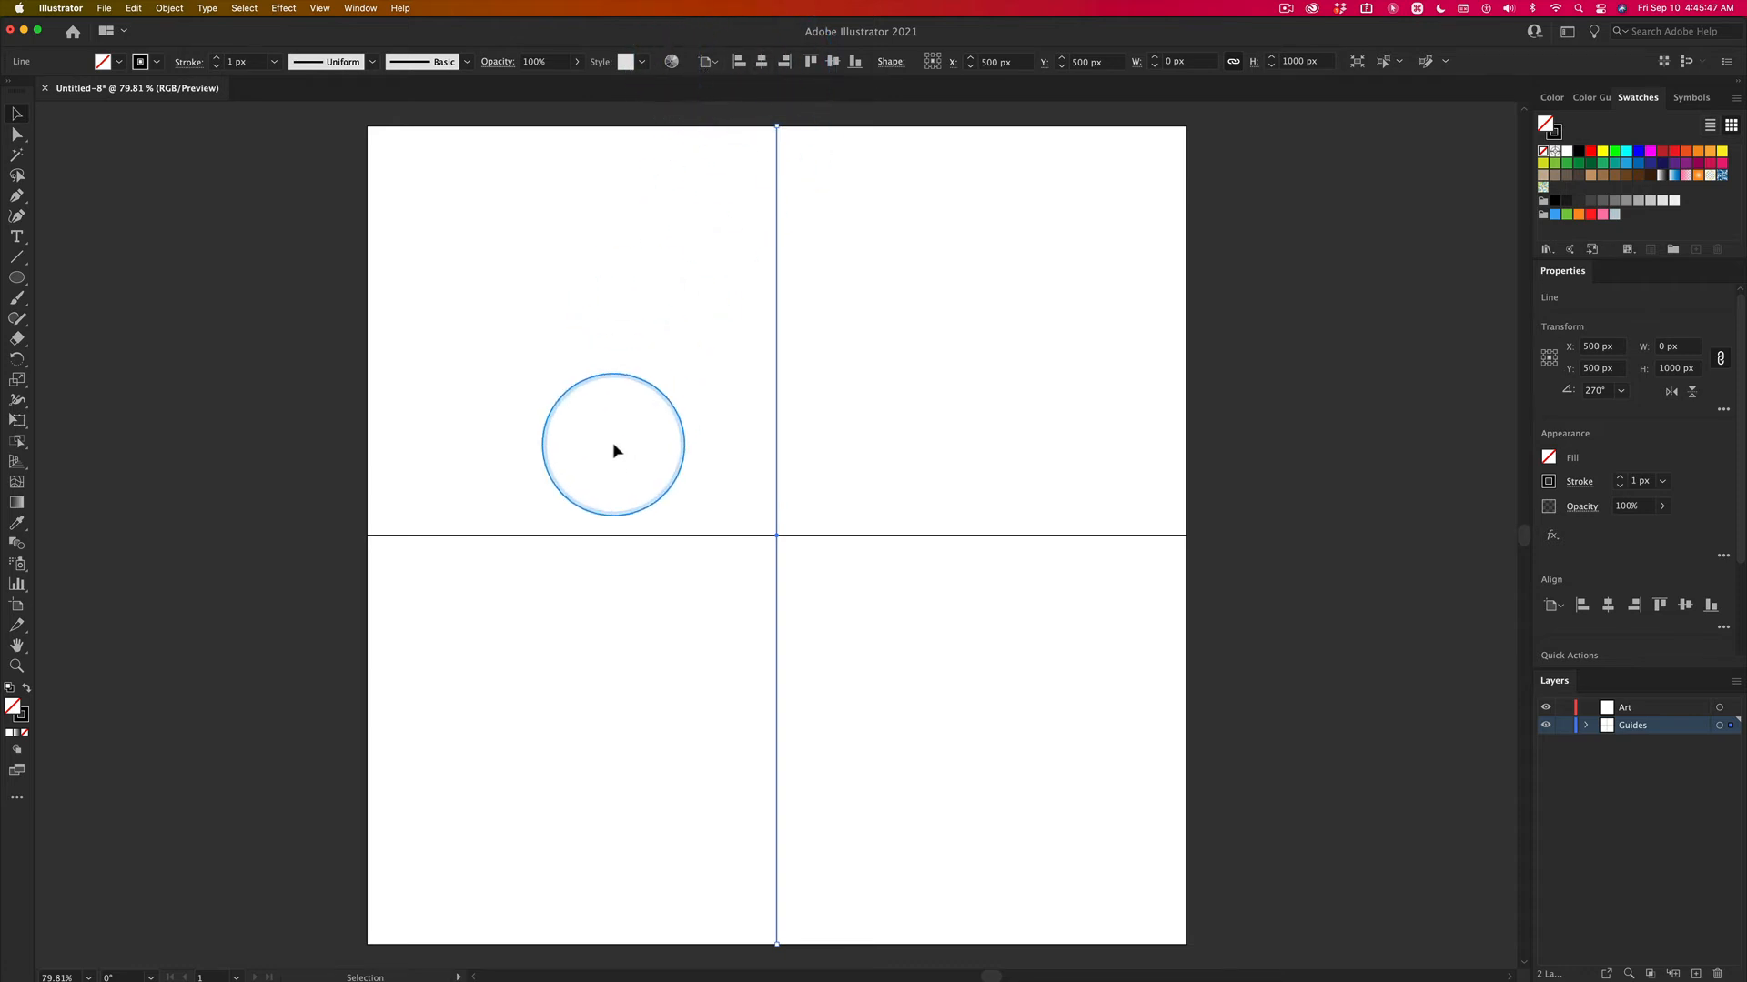
left_click(641, 535)
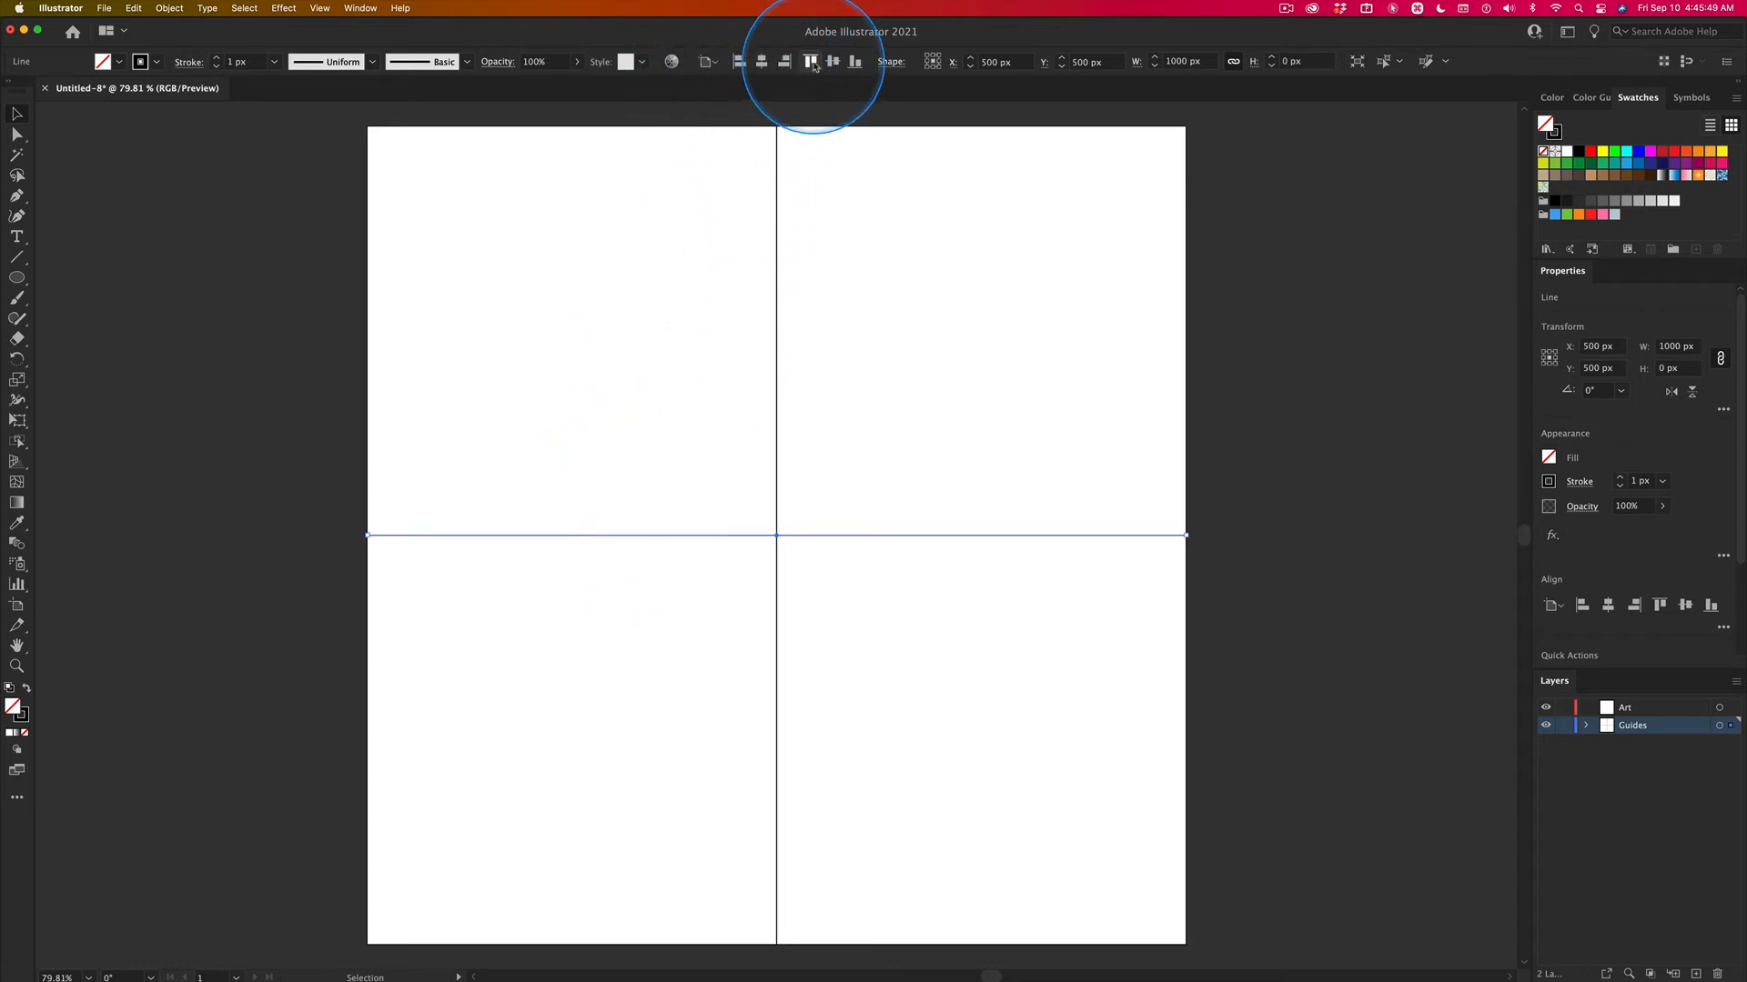
left_click(616, 368)
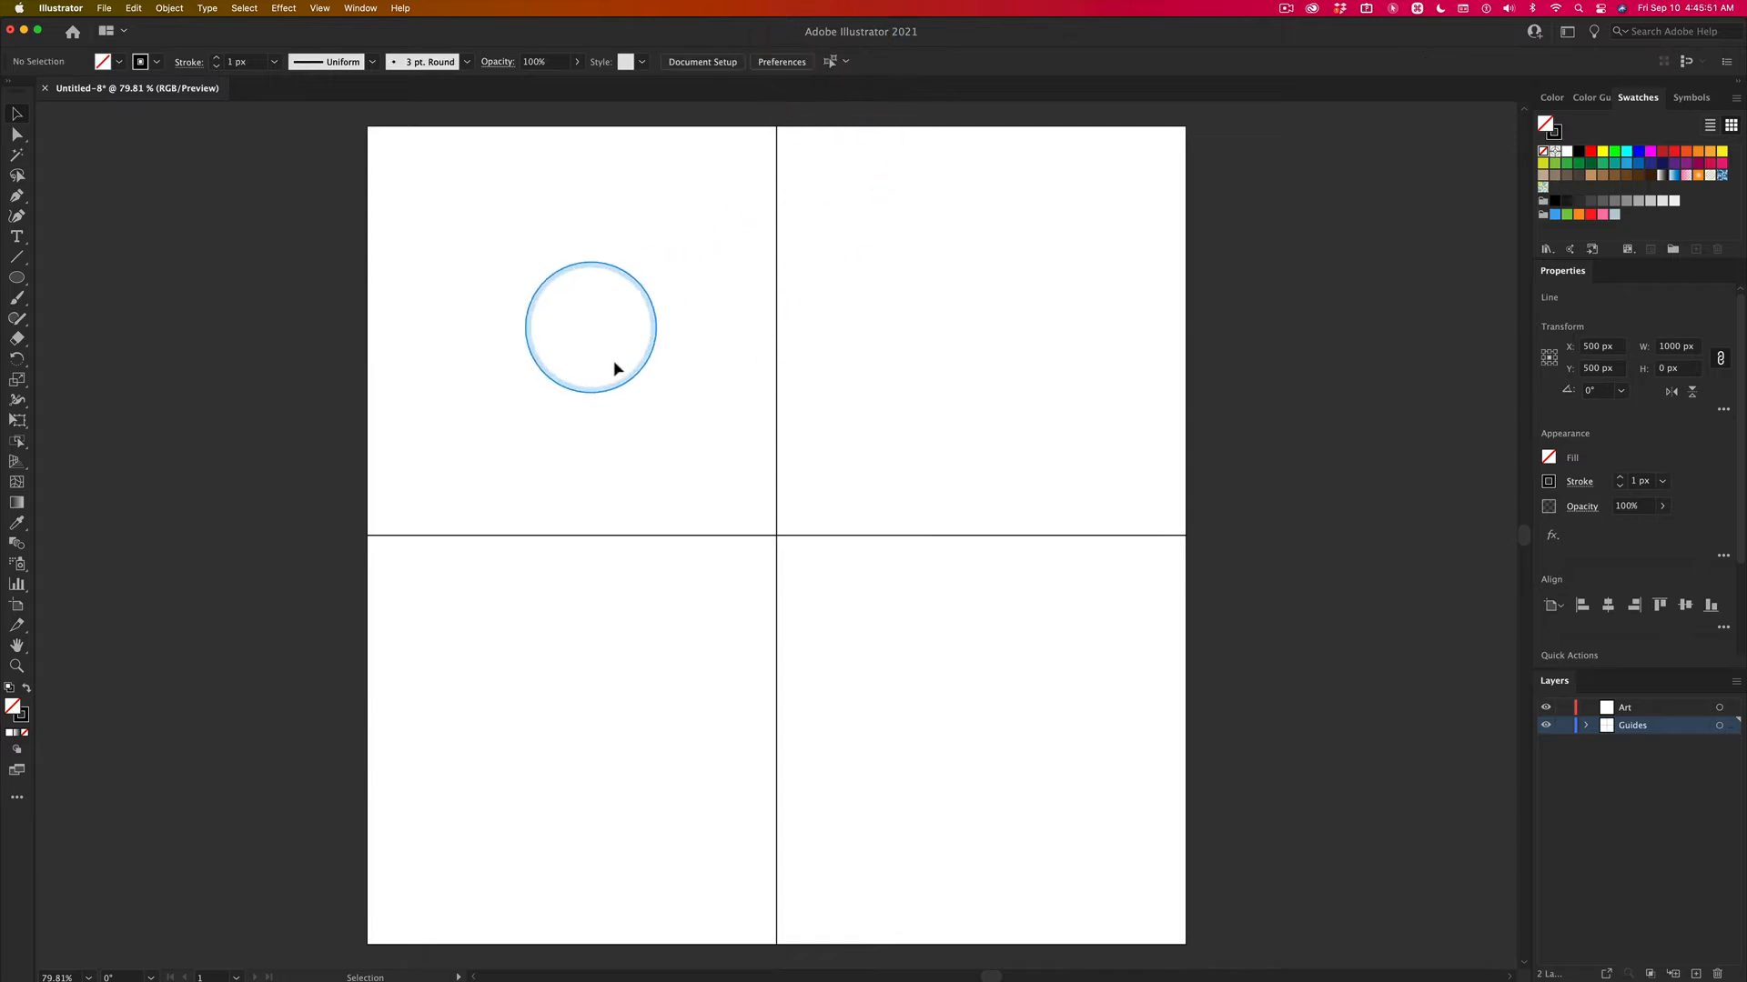
Convert both centre lines into guides with Make Guides.
left_click_drag(694, 480, 830, 630)
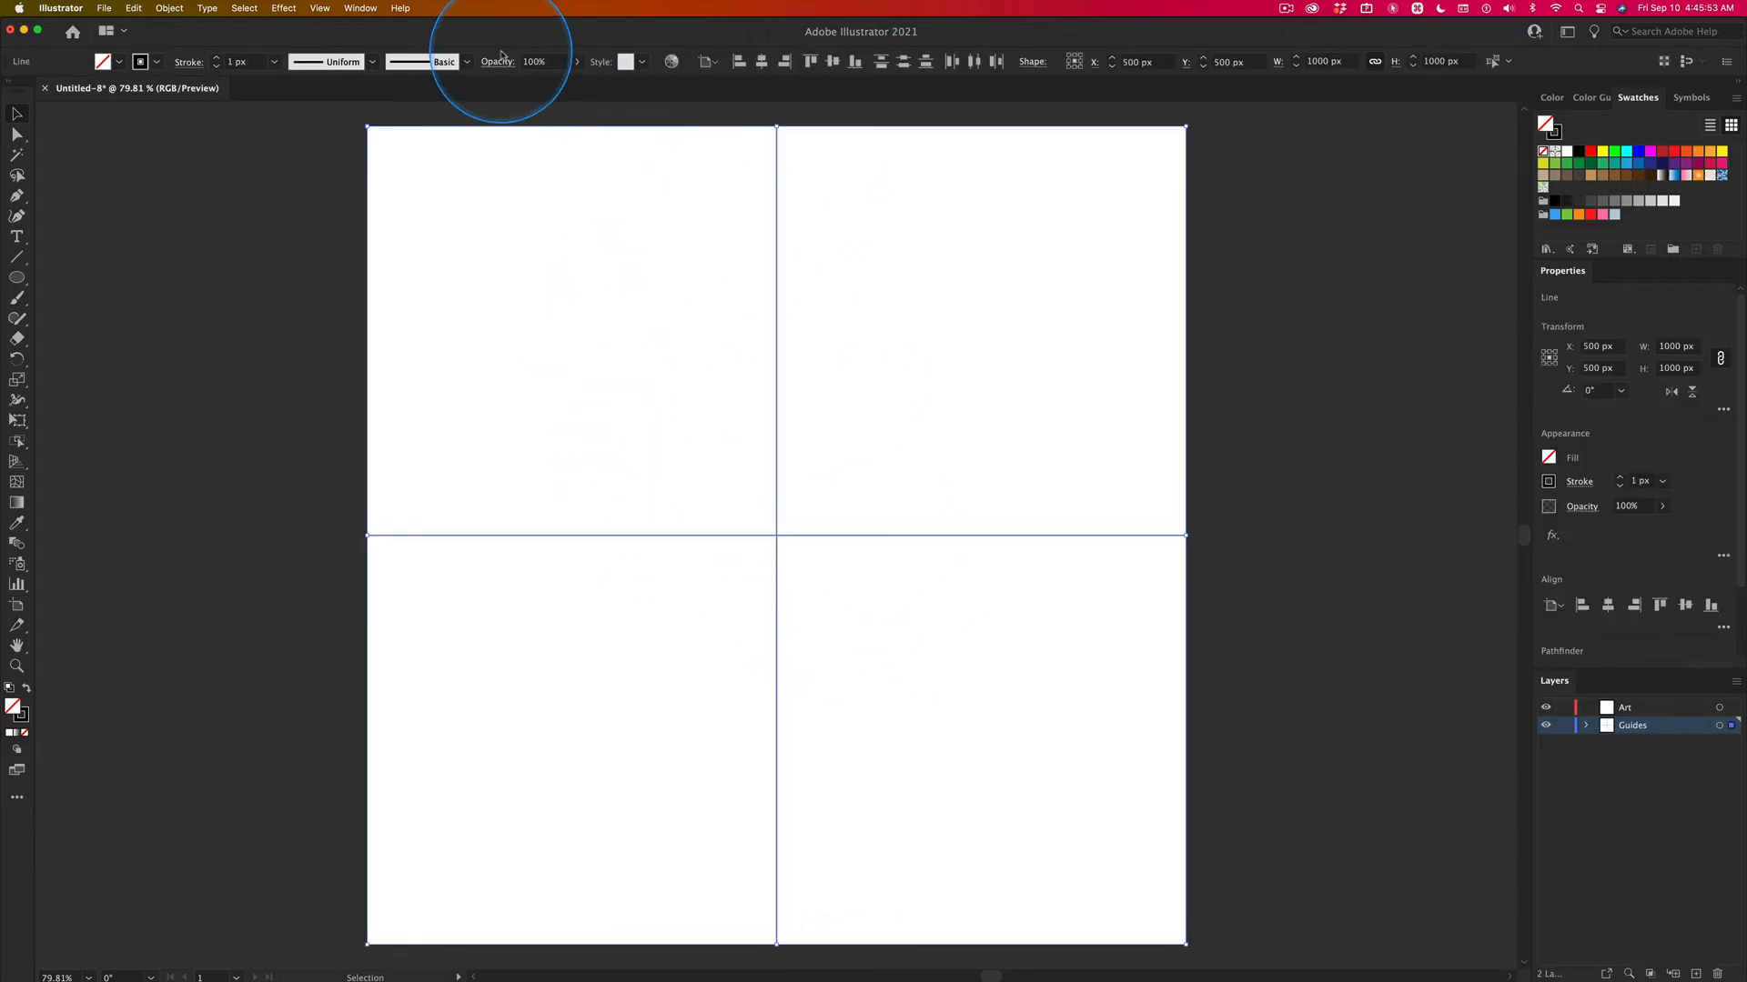
left_click(319, 9)
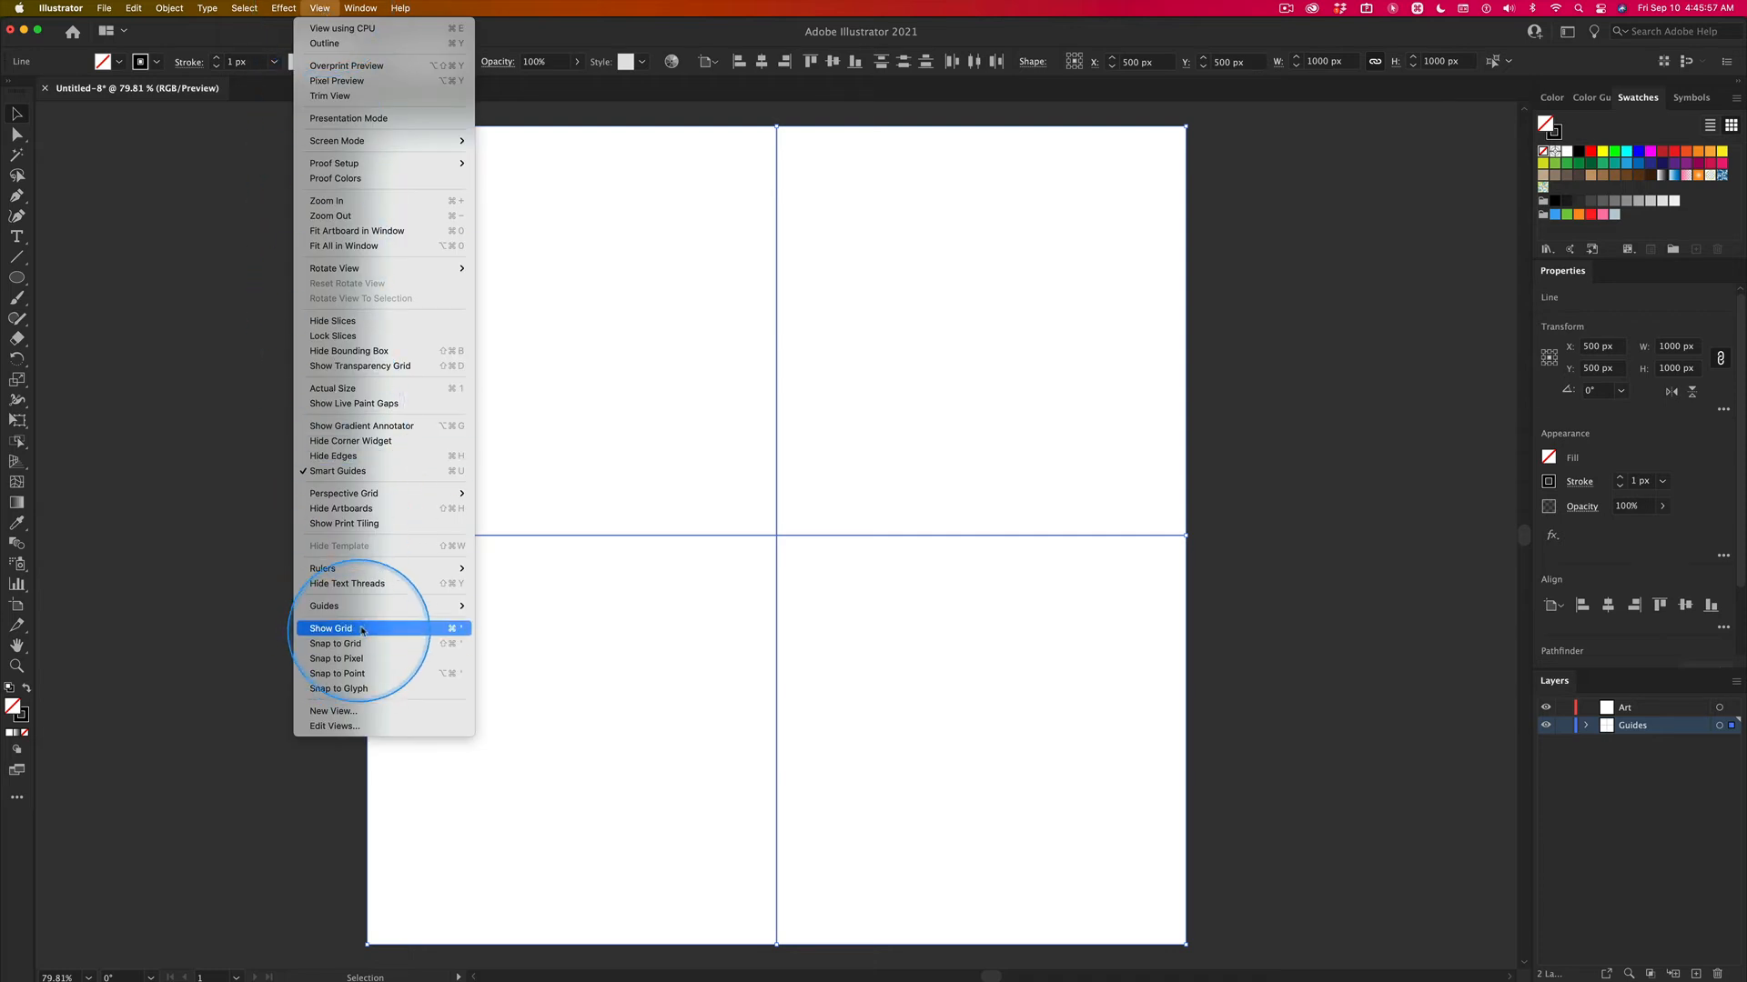
mouse_move(345, 606)
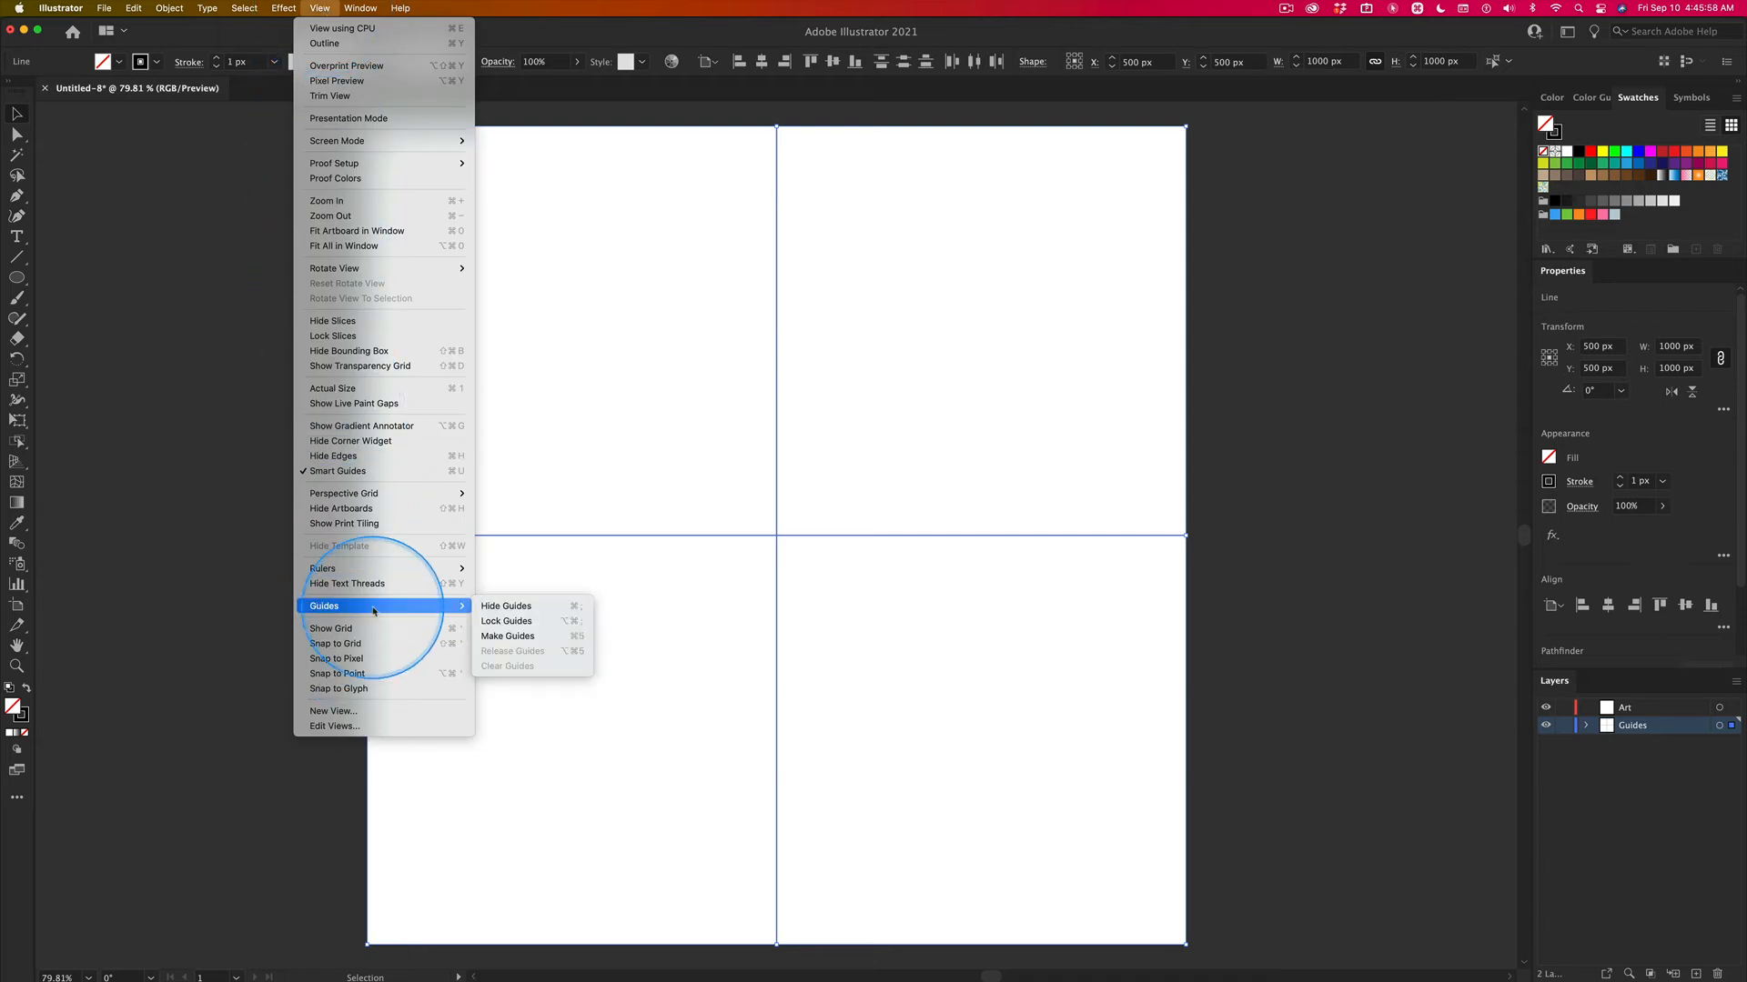
left_click(546, 637)
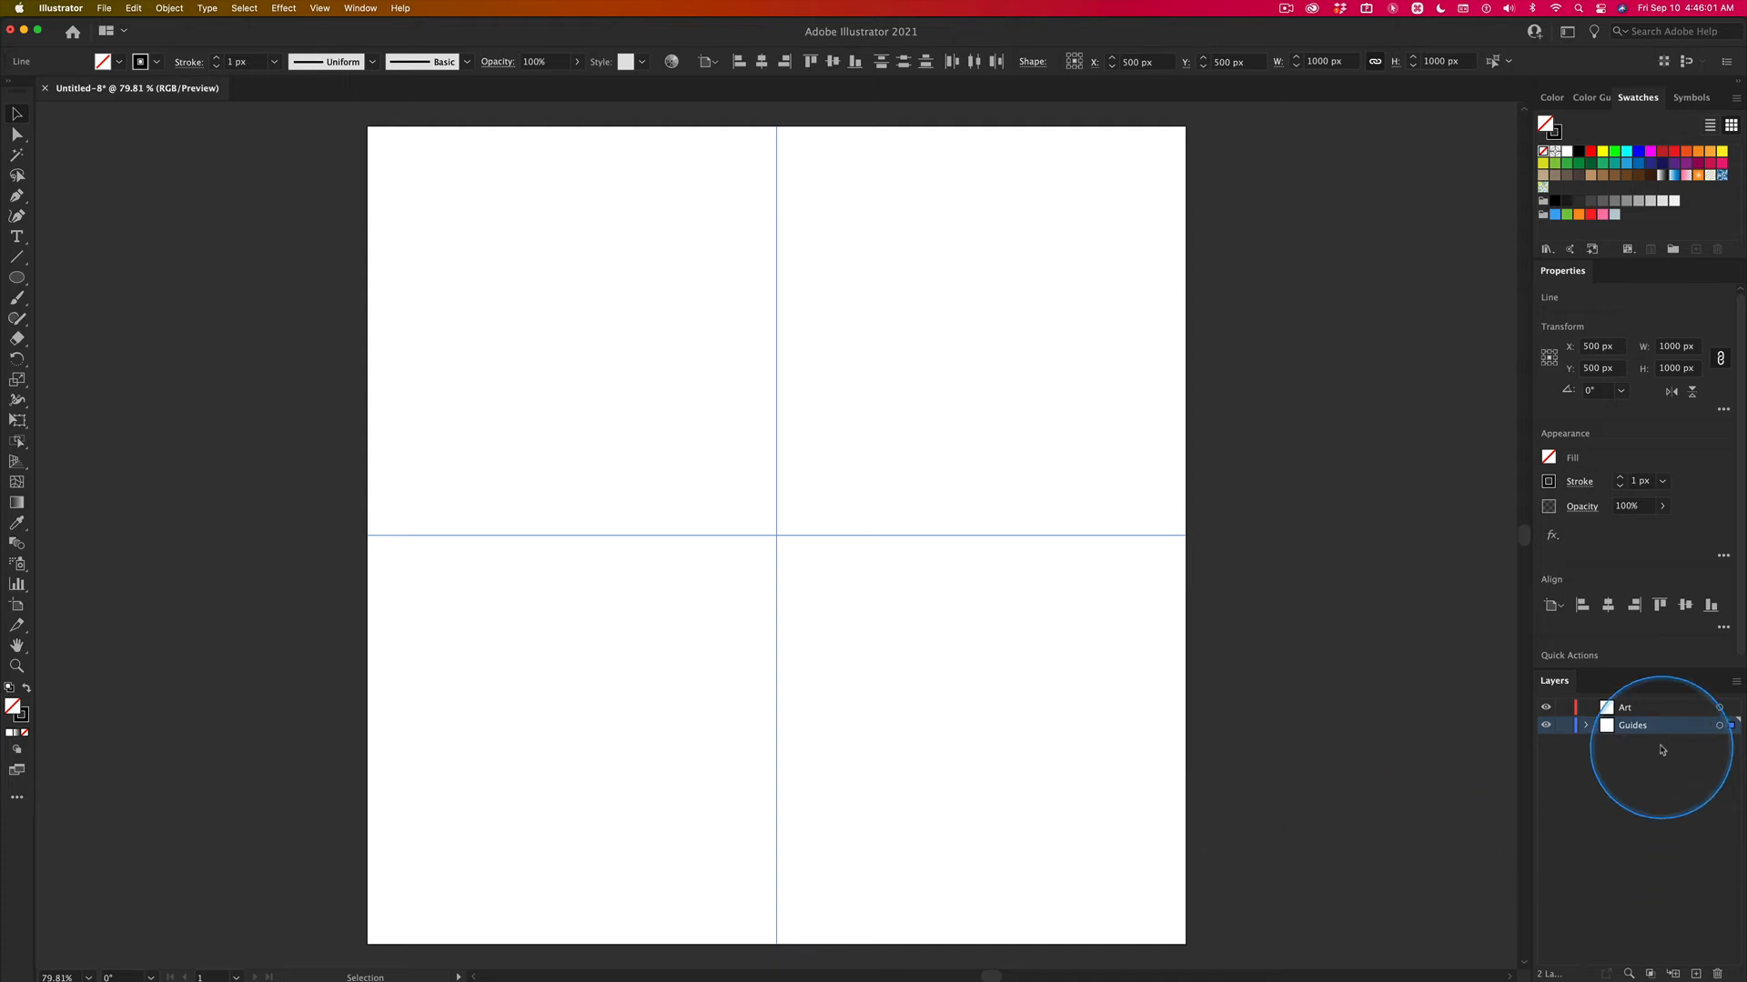
Lock the Guides layer and make the Art layer the active one.
left_click(1564, 727)
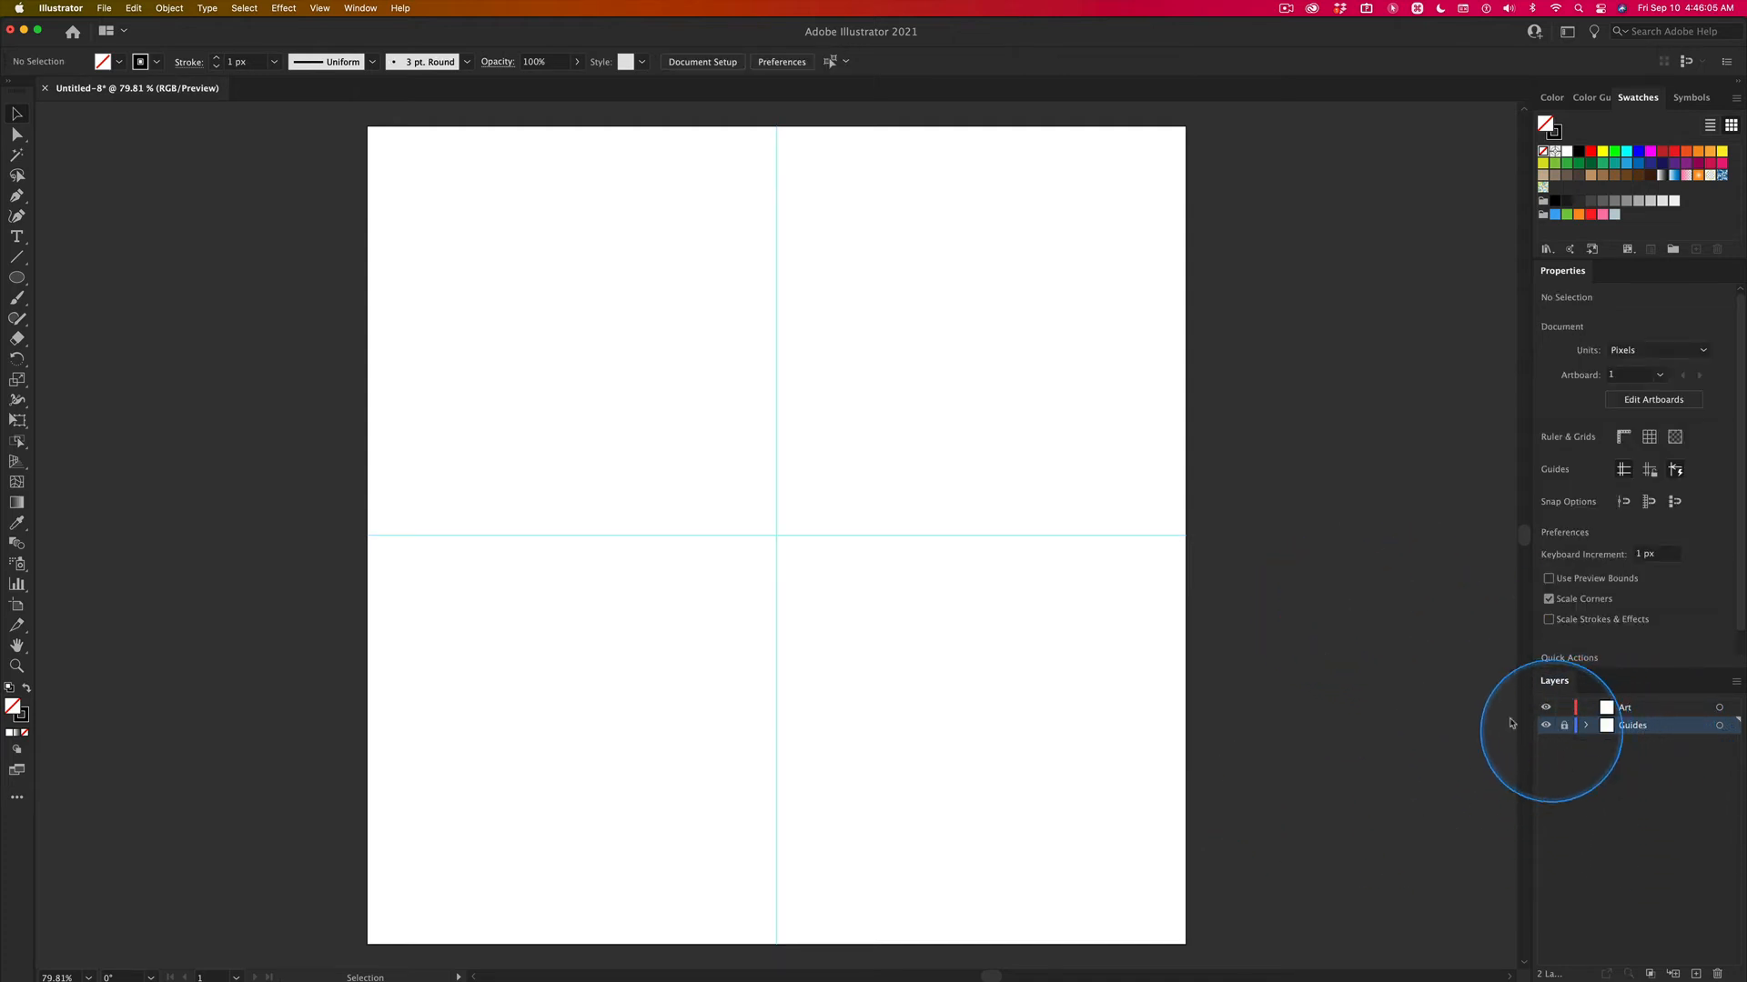
left_click(1684, 711)
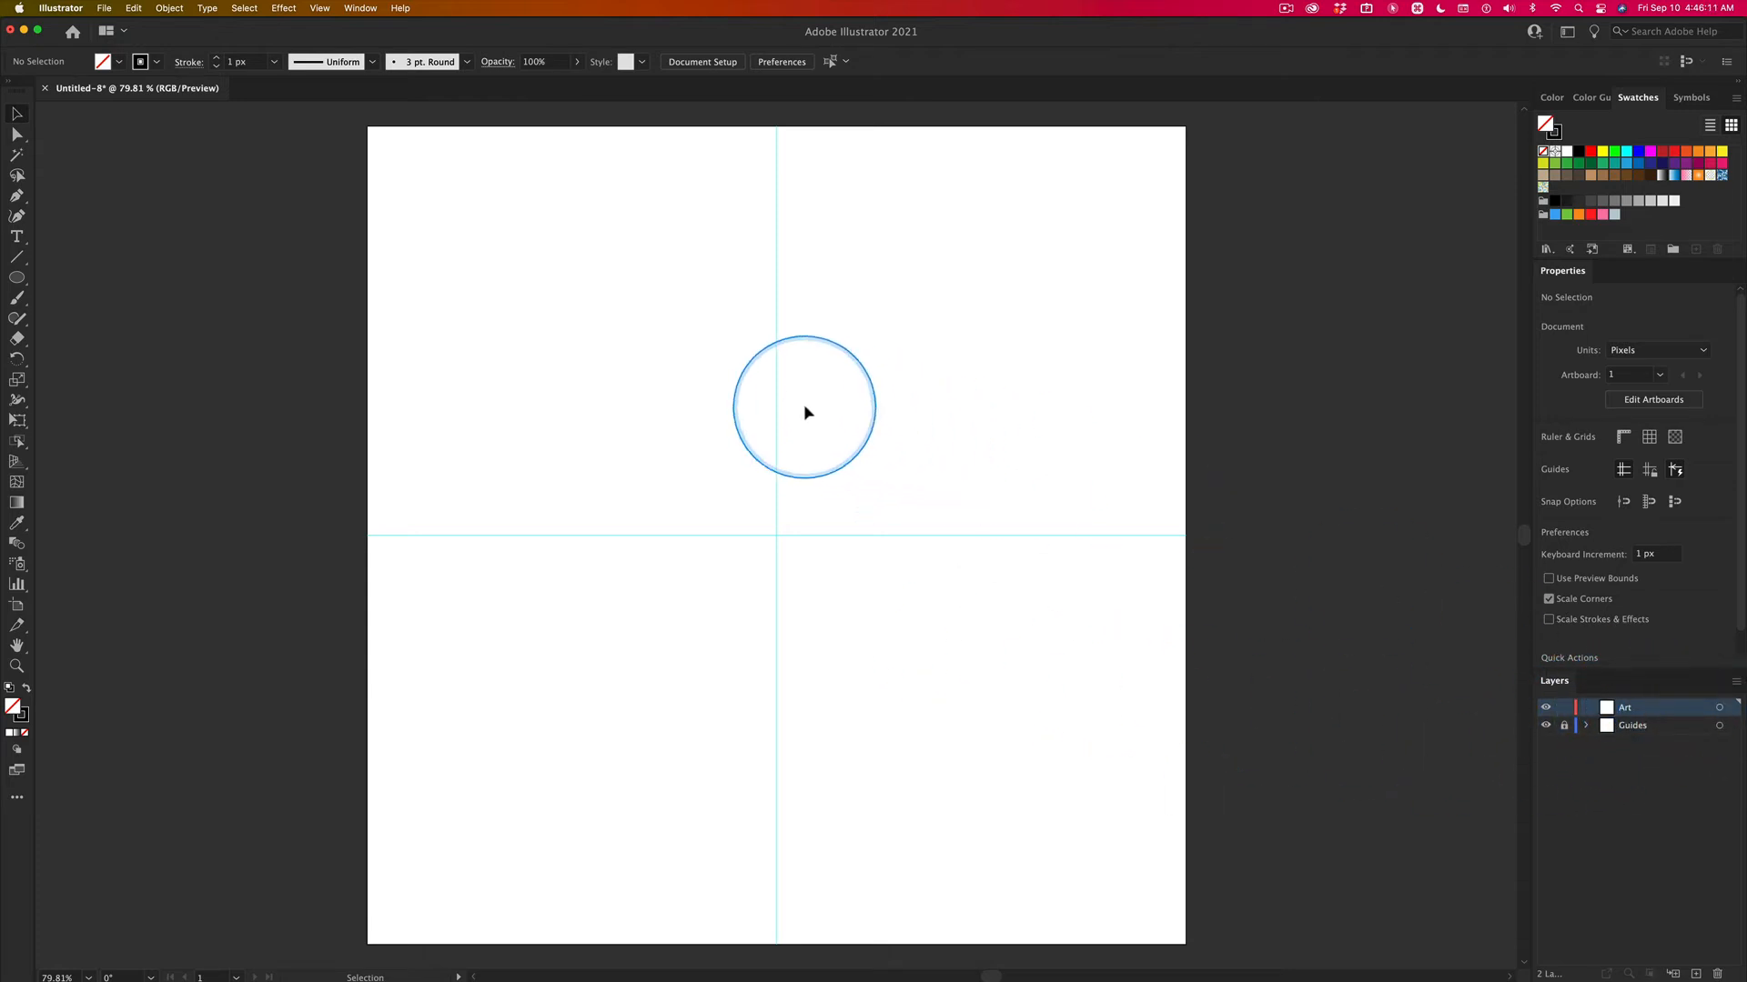
Save the document as a template in the aiTemplates folder, replacing the existing 1000x1000wGuides.ait, and close it.
left_click(105, 8)
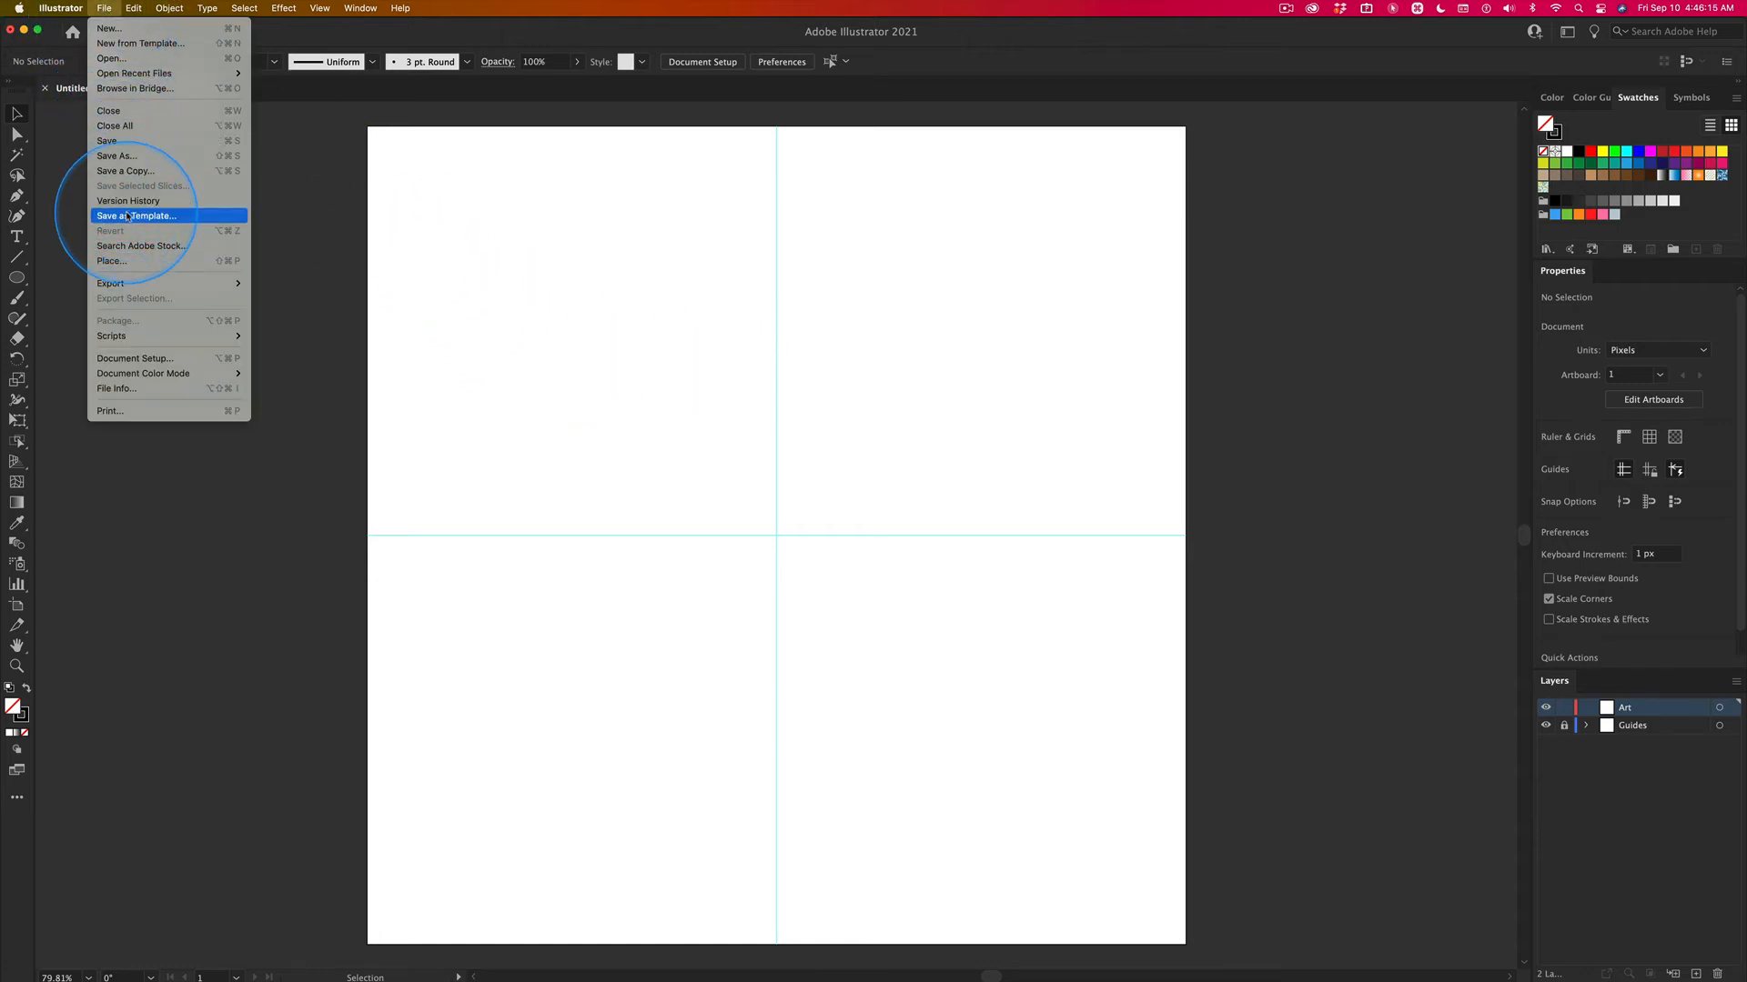
left_click(818, 366)
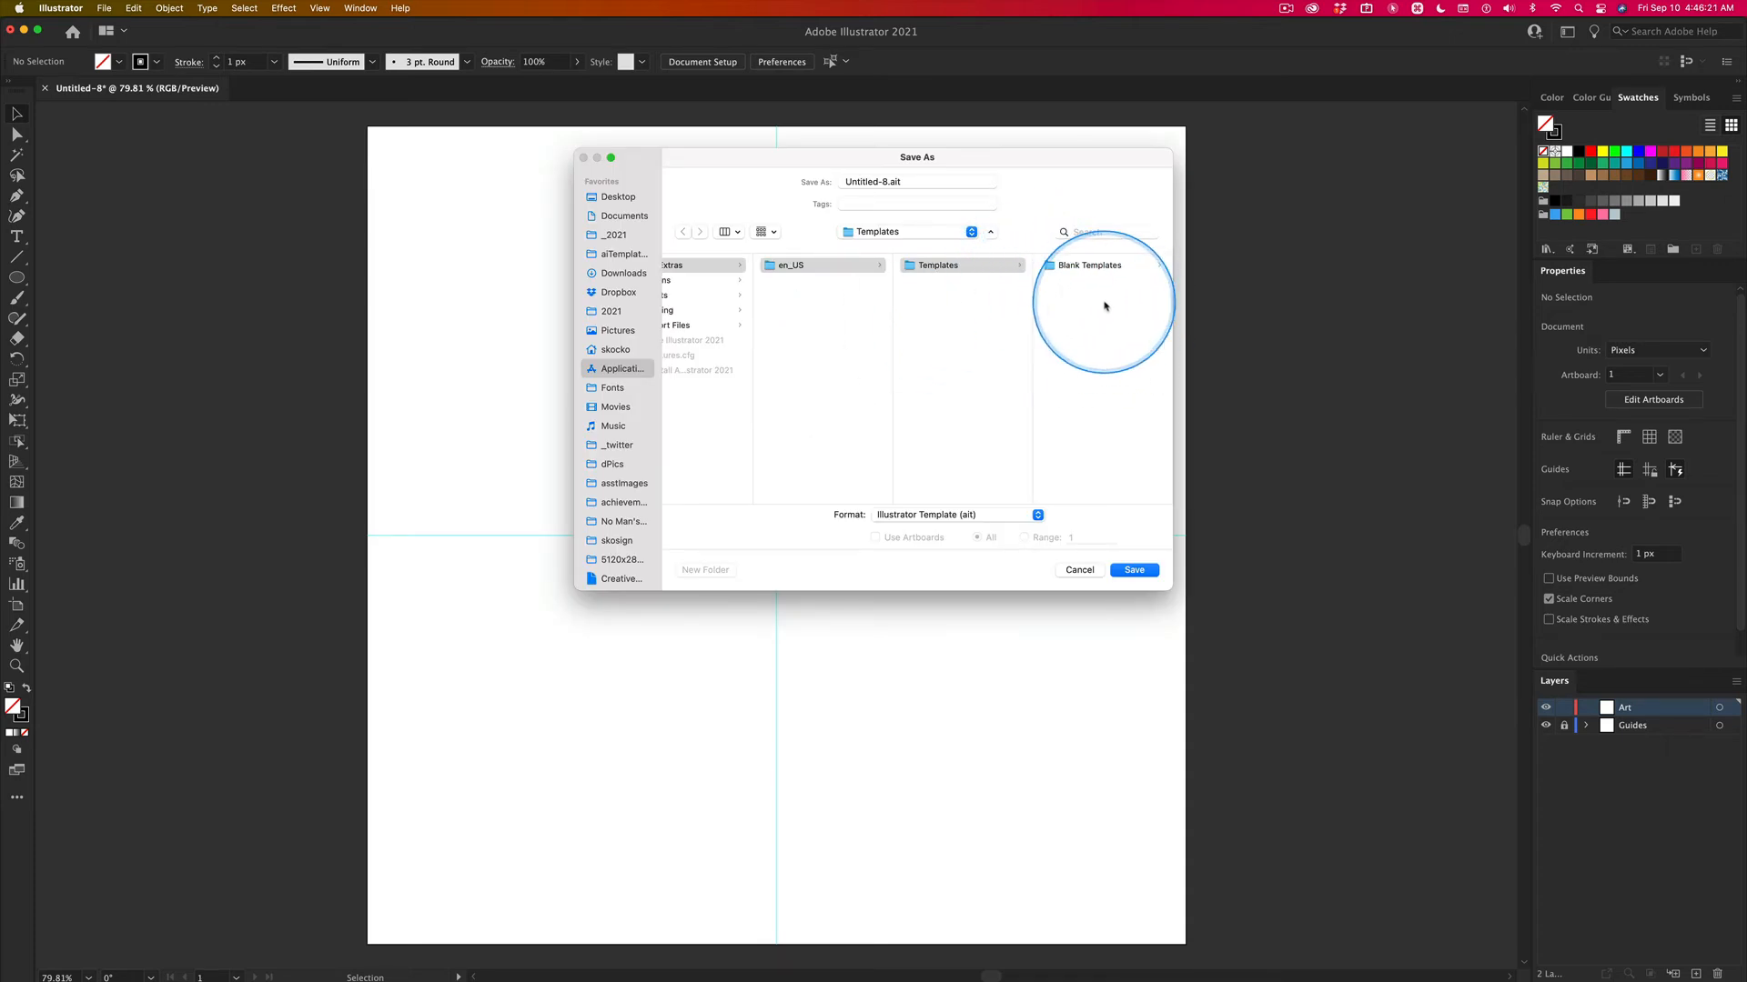
left_click(592, 256)
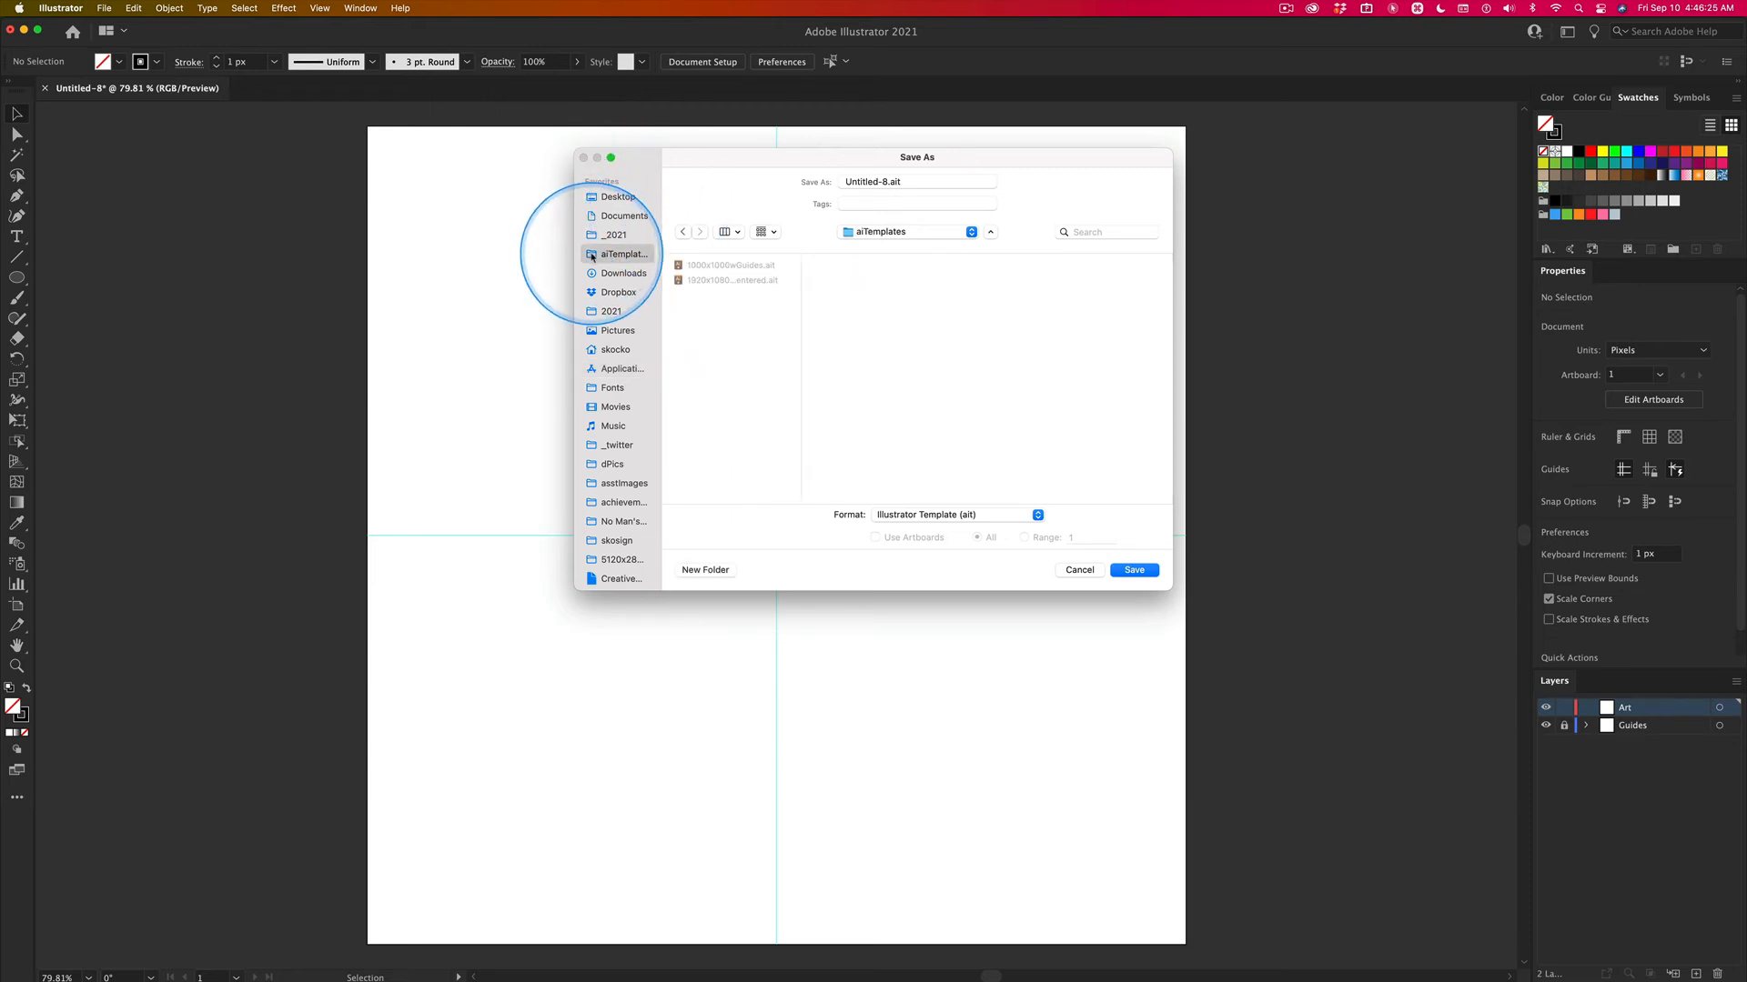
left_click(709, 265)
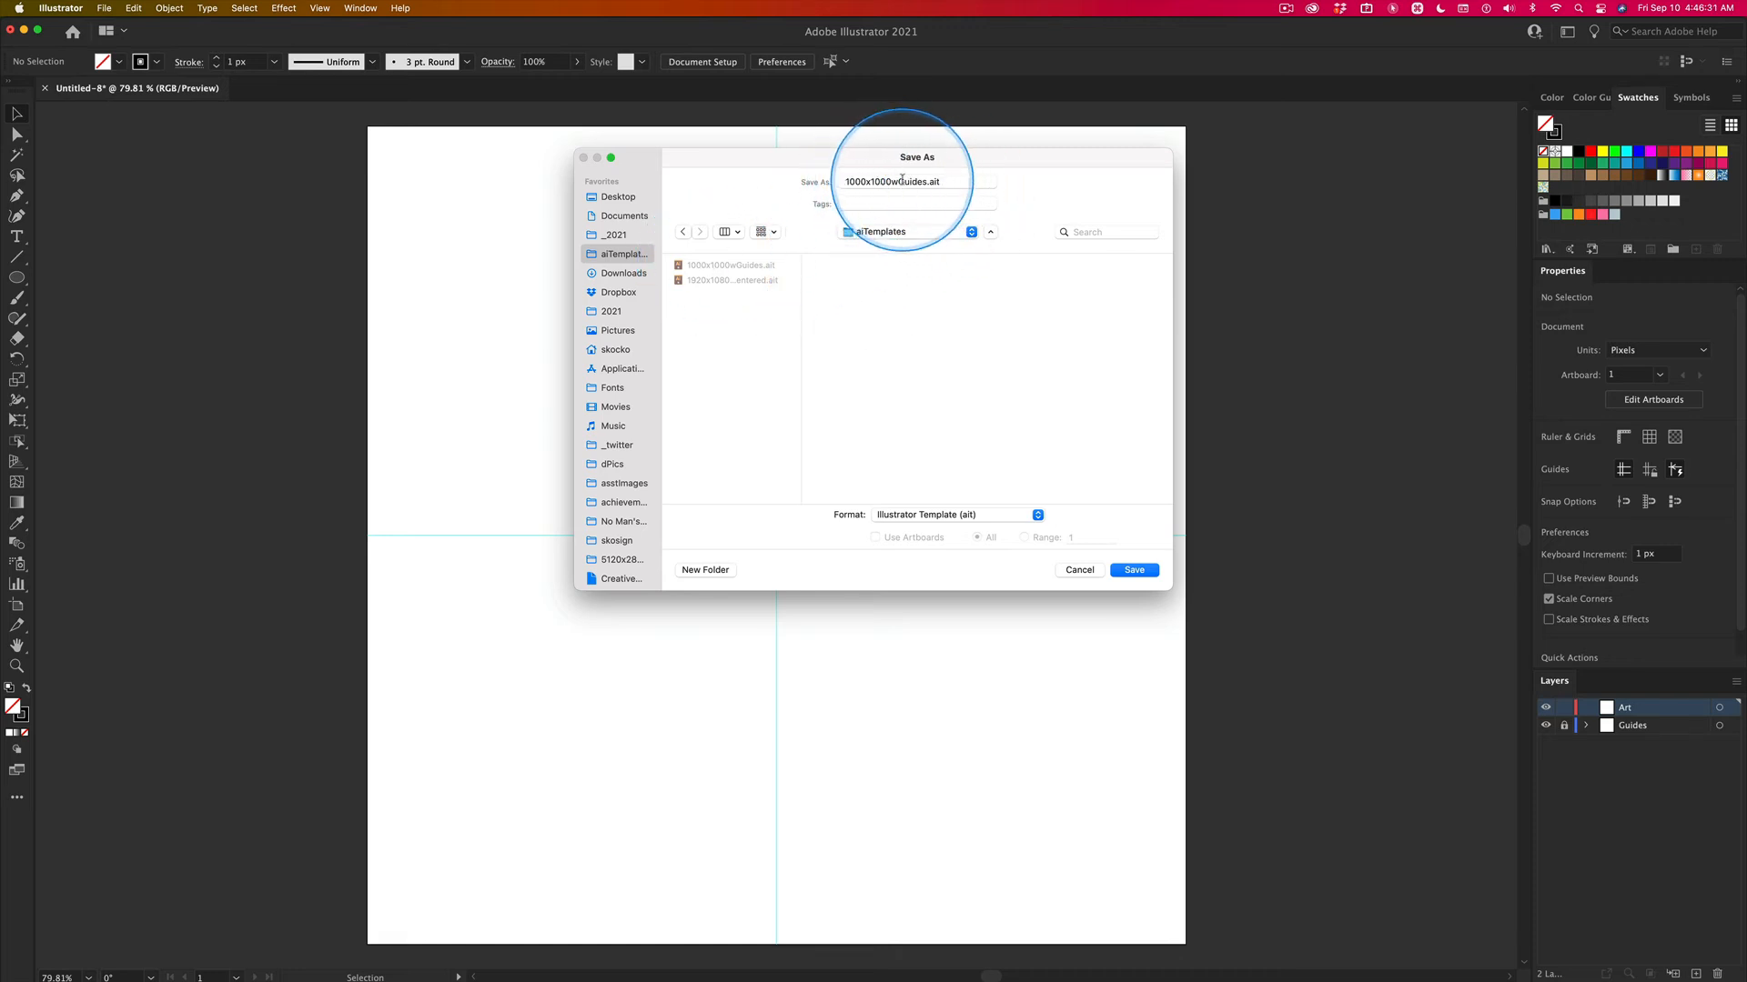
left_click(1144, 571)
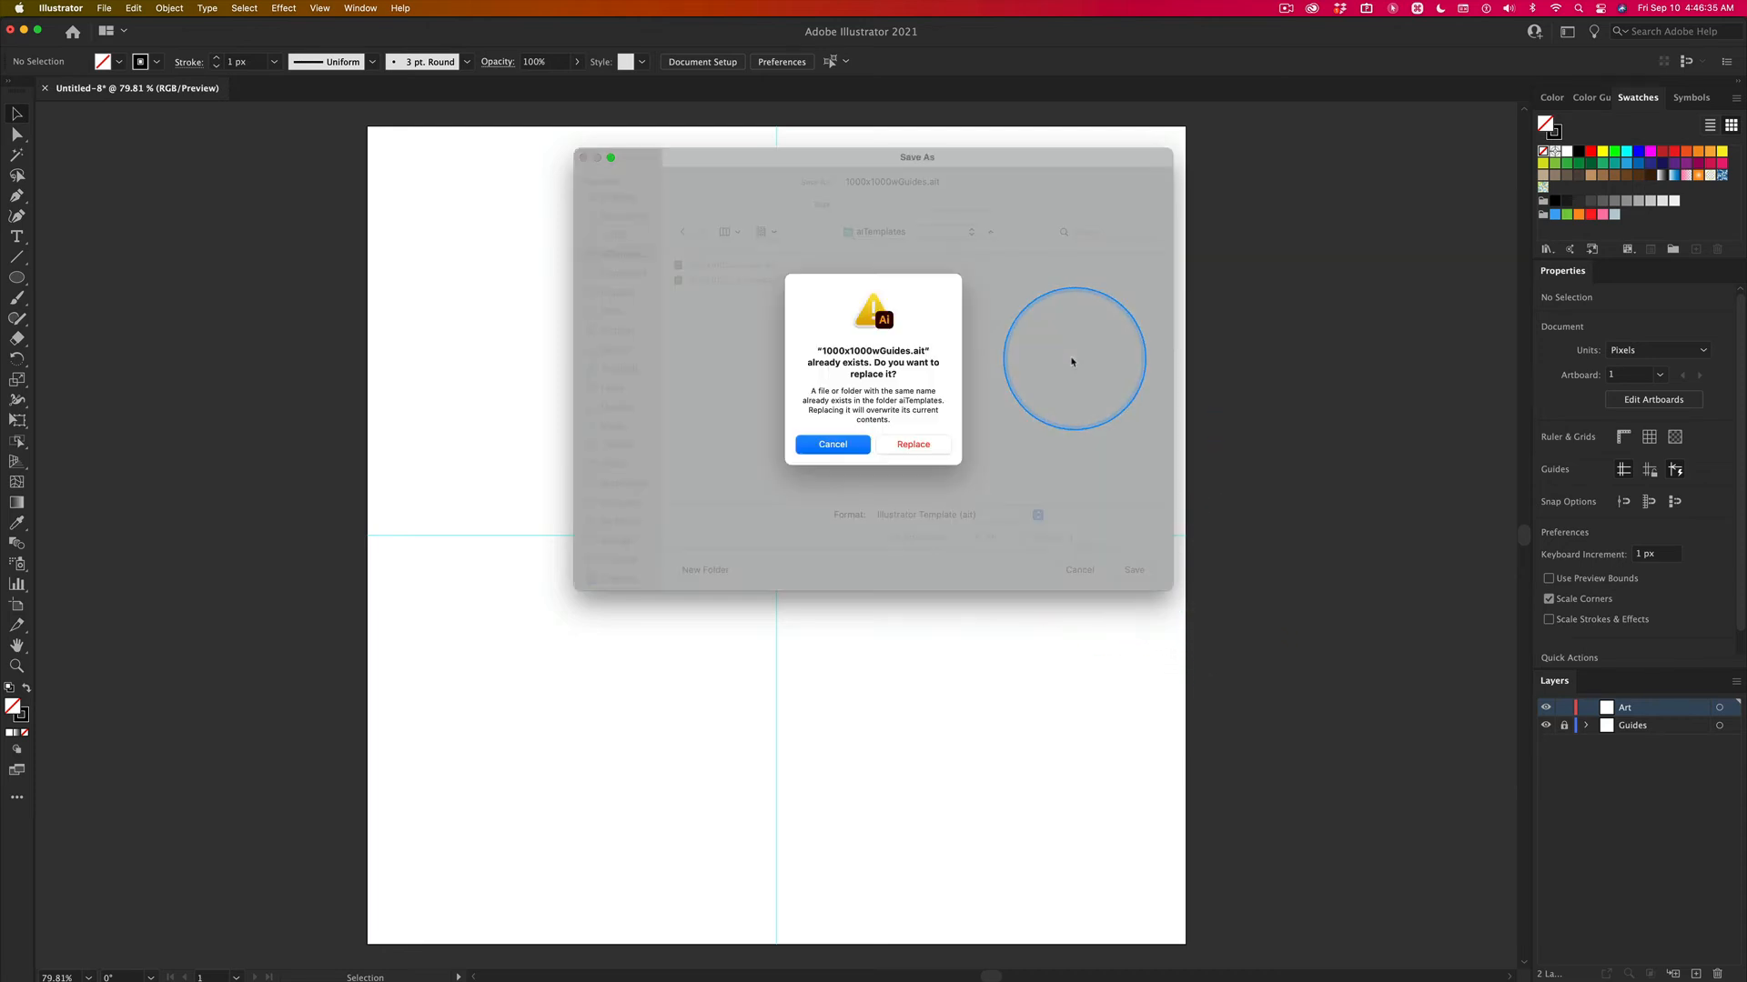
left_click(914, 444)
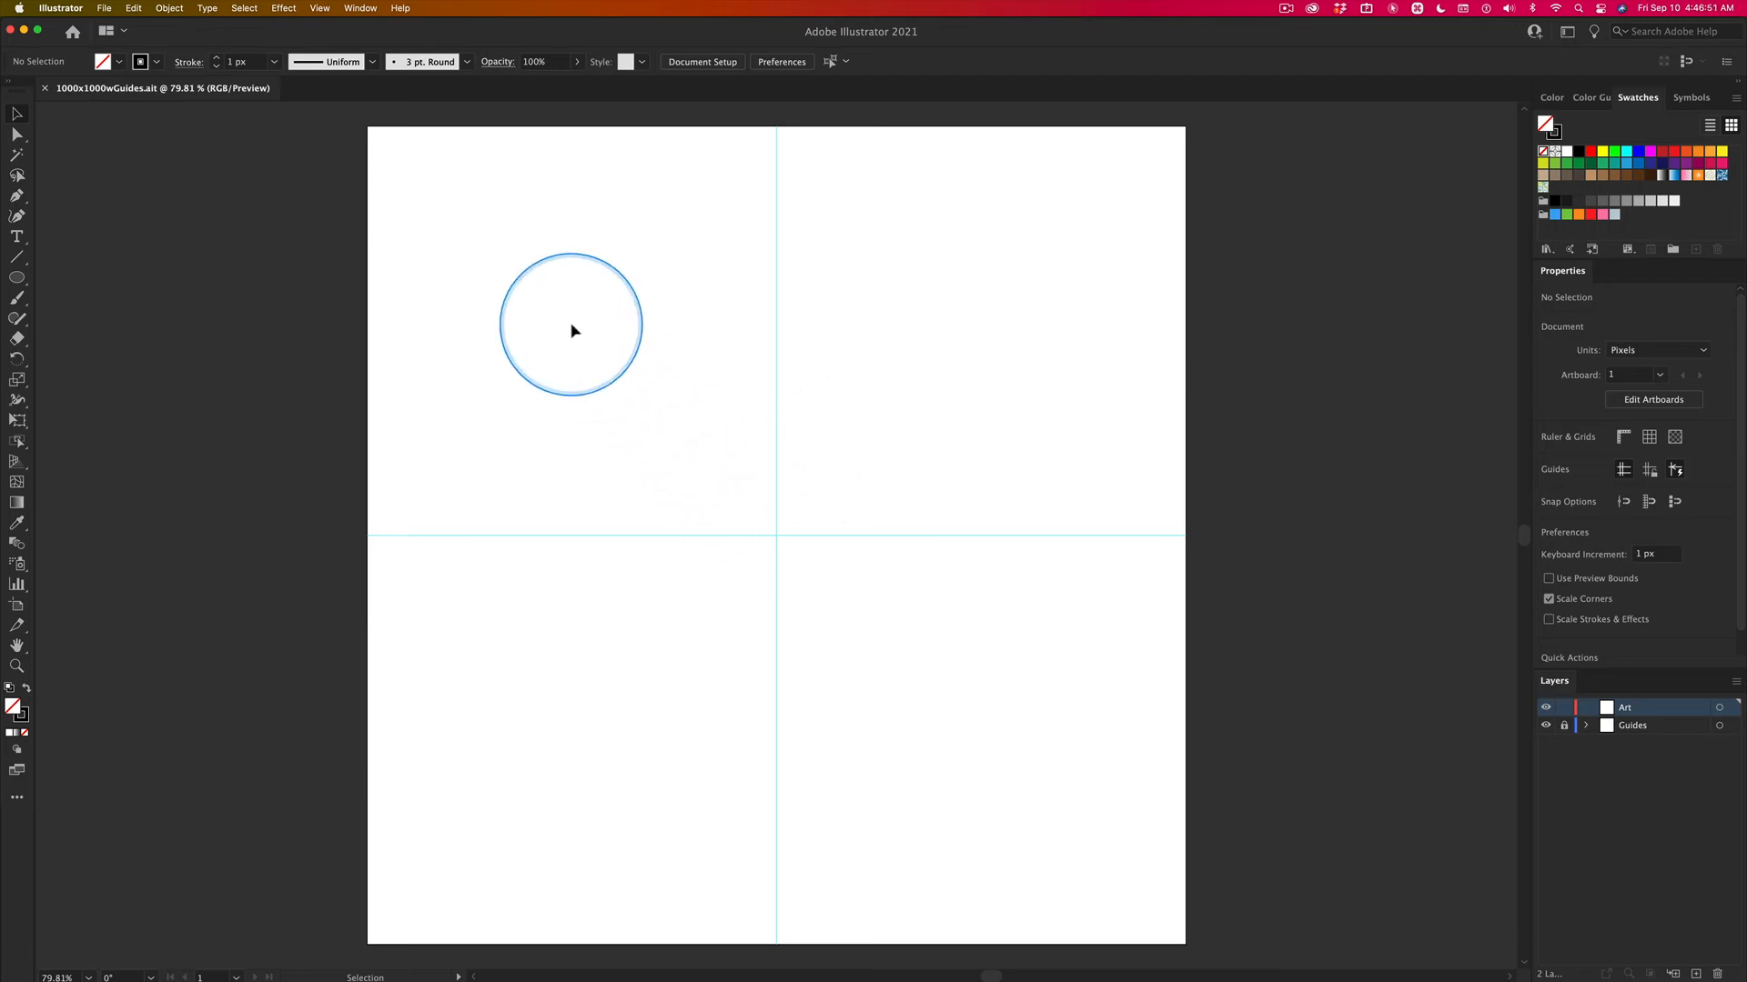
key("super+w")
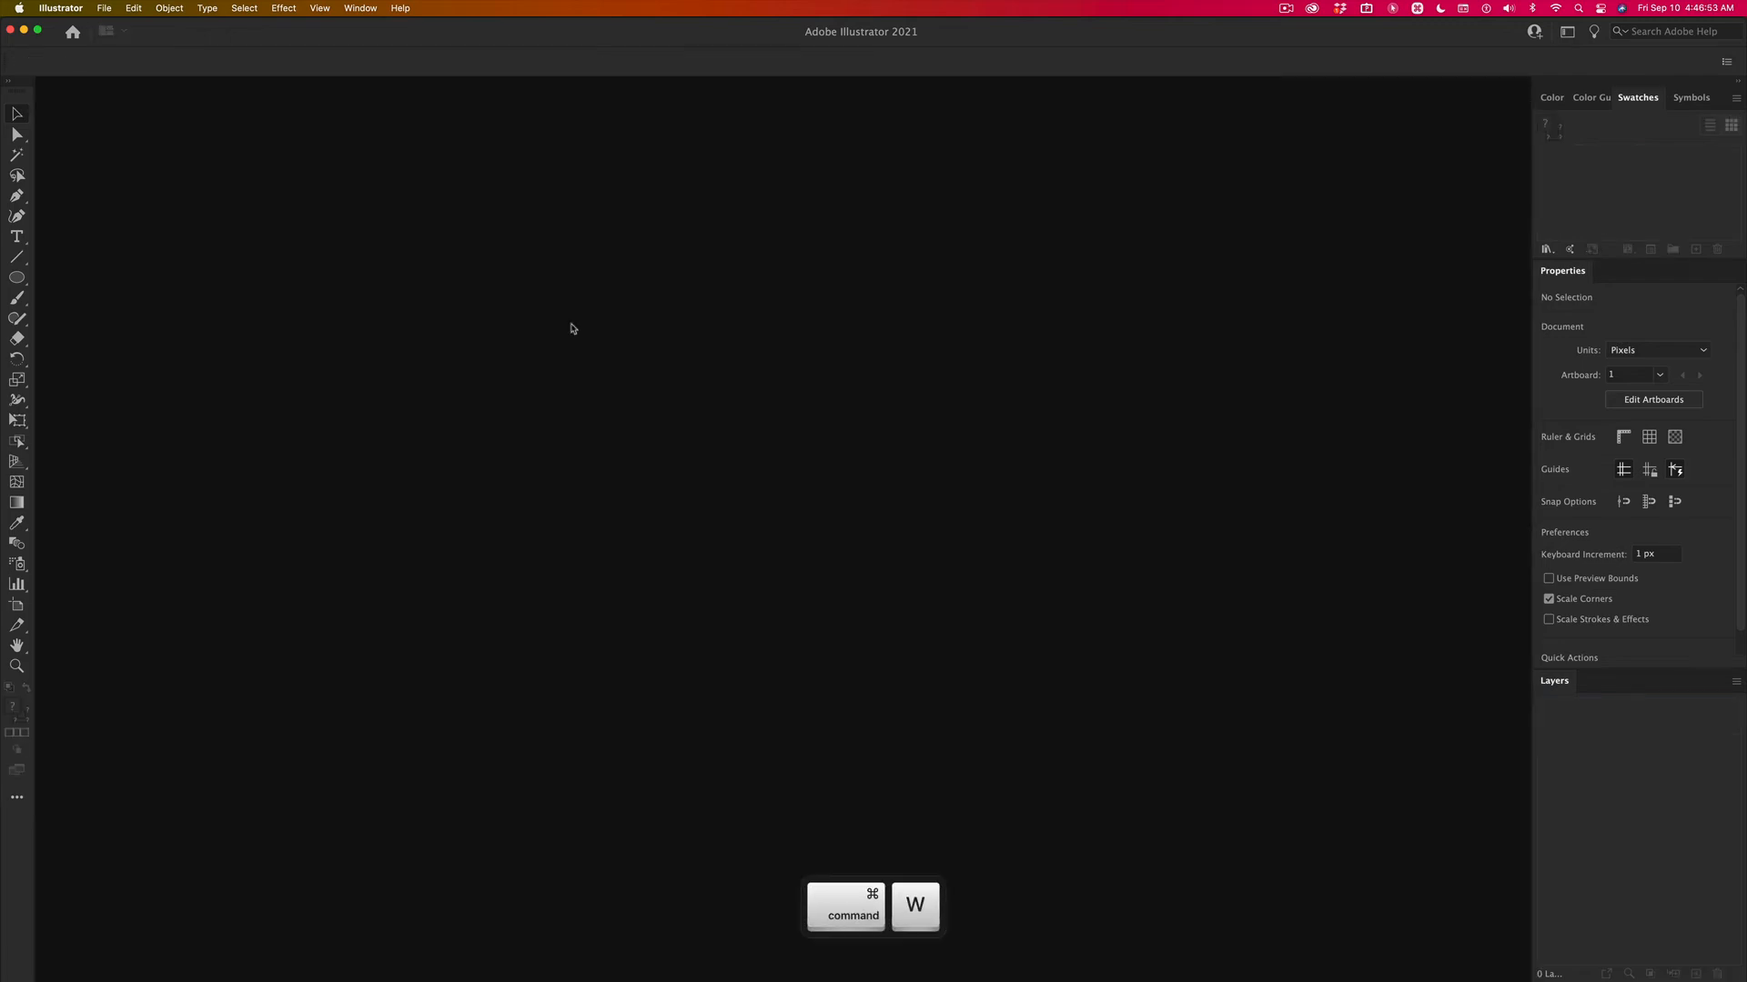
Switch to Finder and open the replaced 1000x1000wGuides.ait template from the aiTemplates folder.
key("super+Tab")
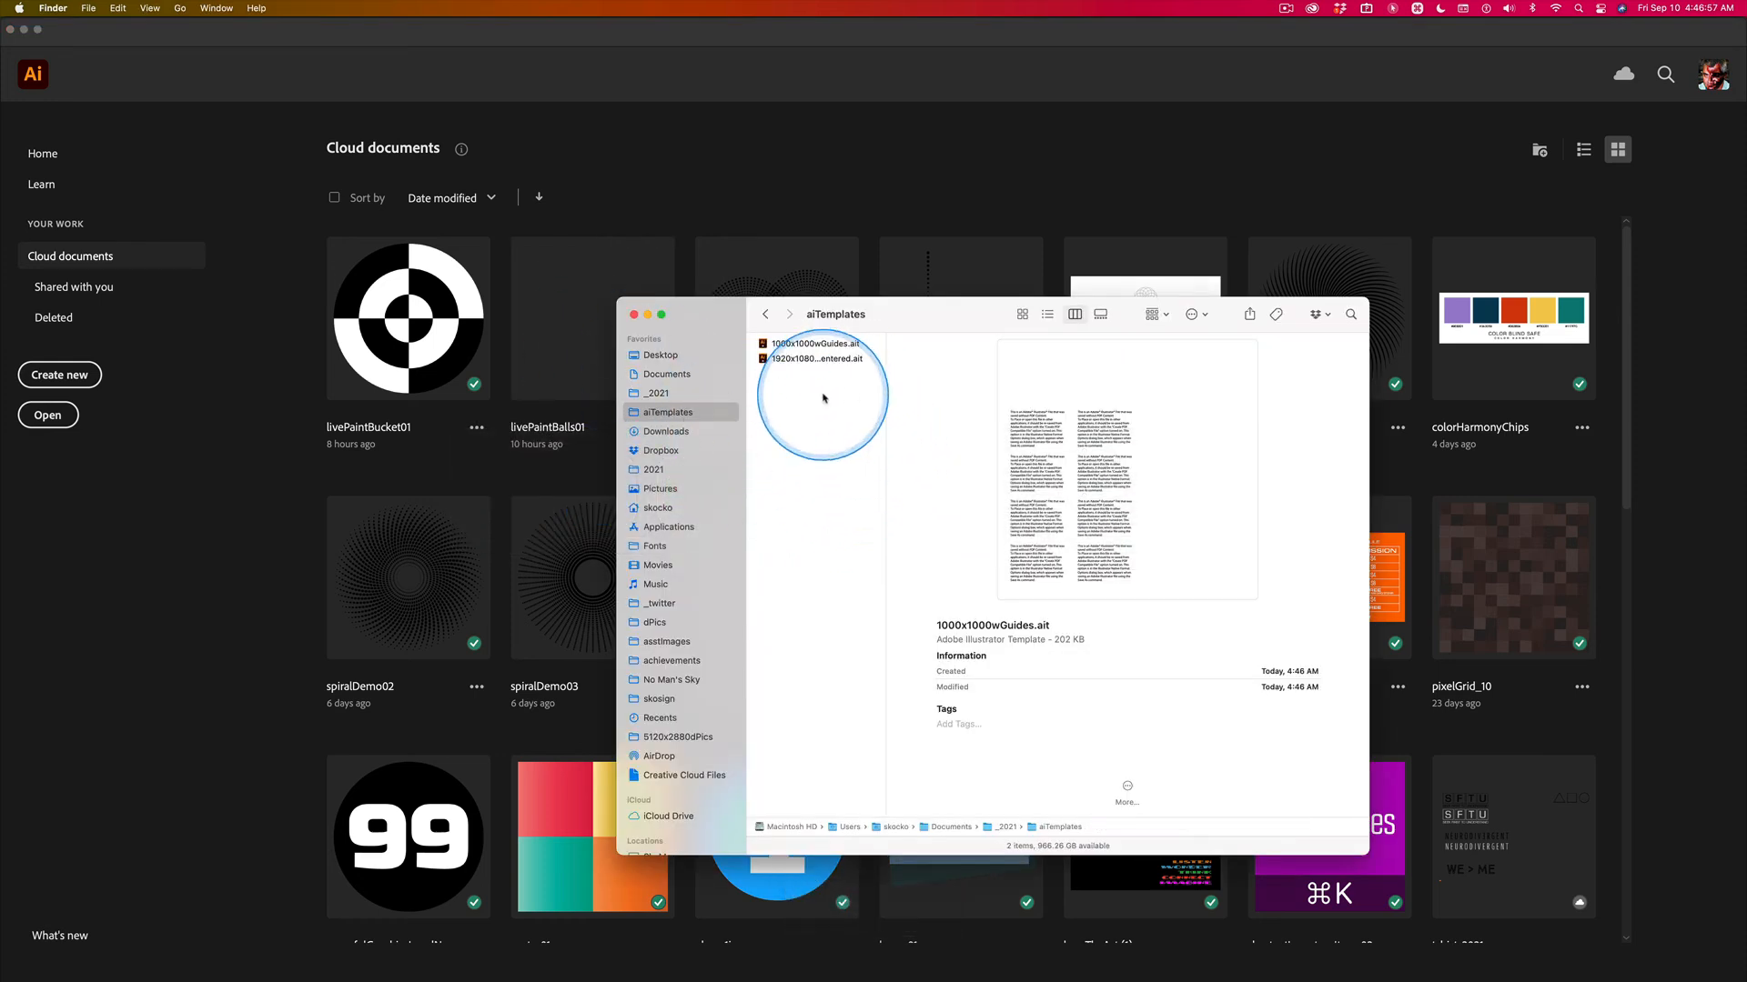
left_click(792, 358)
left_click(800, 344)
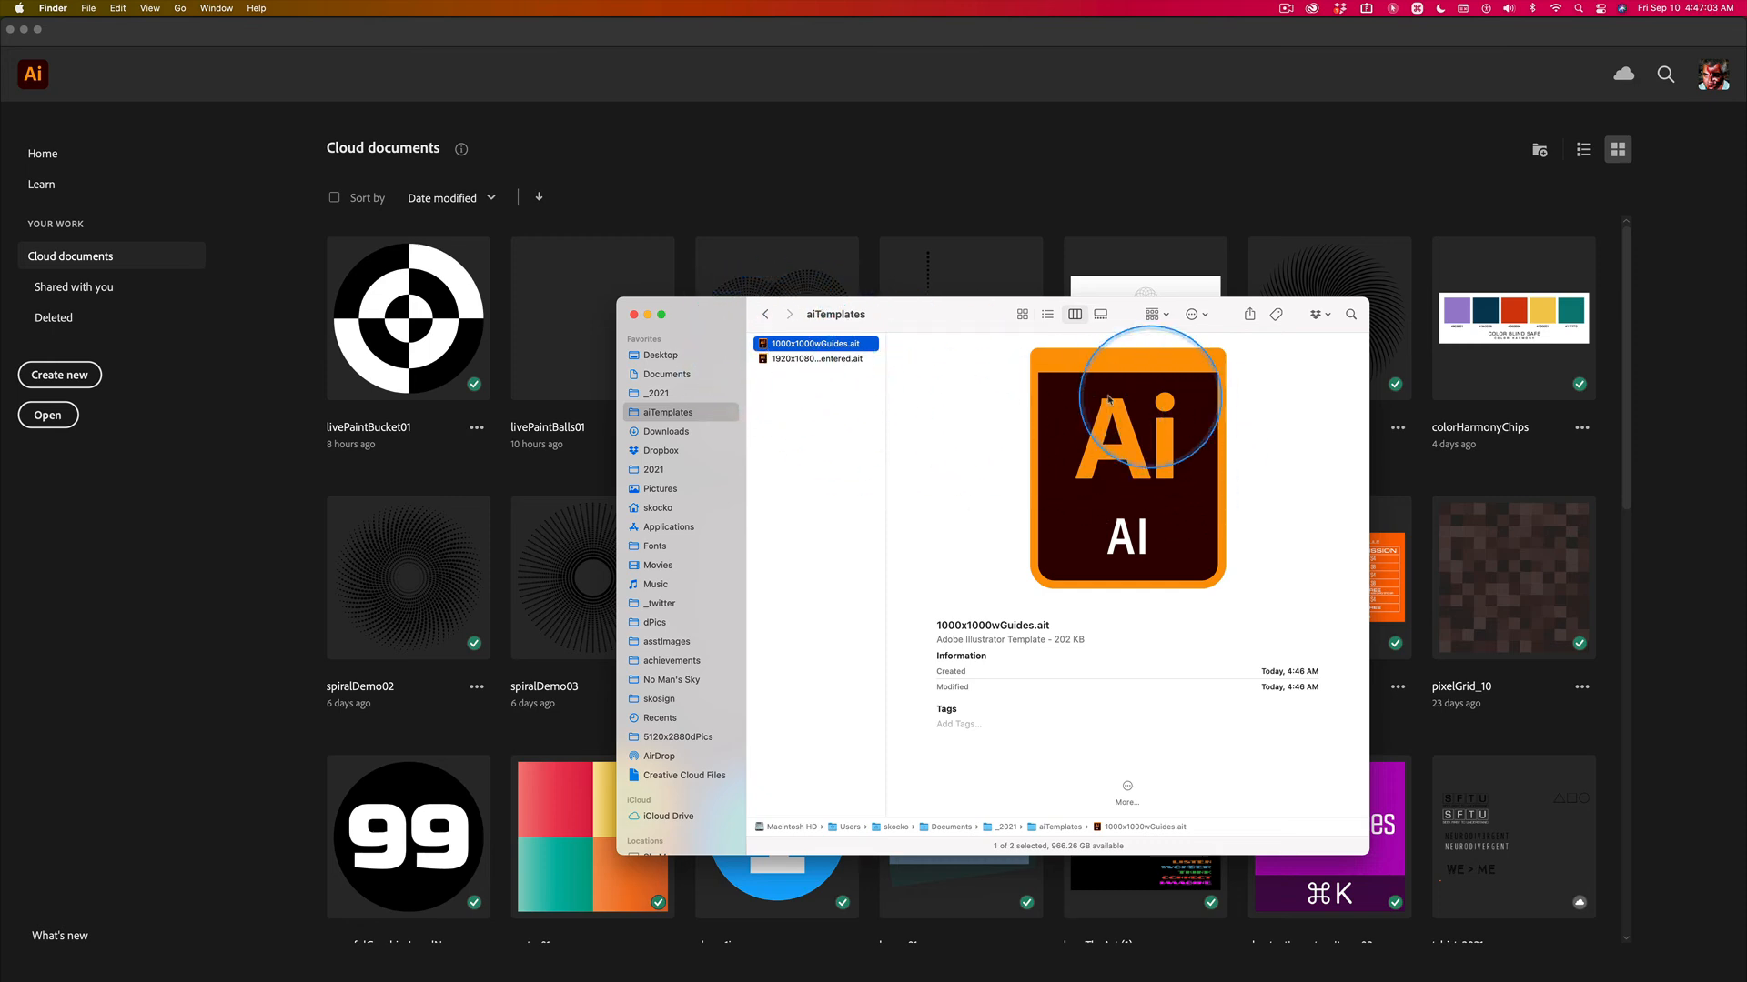
double_click(763, 345)
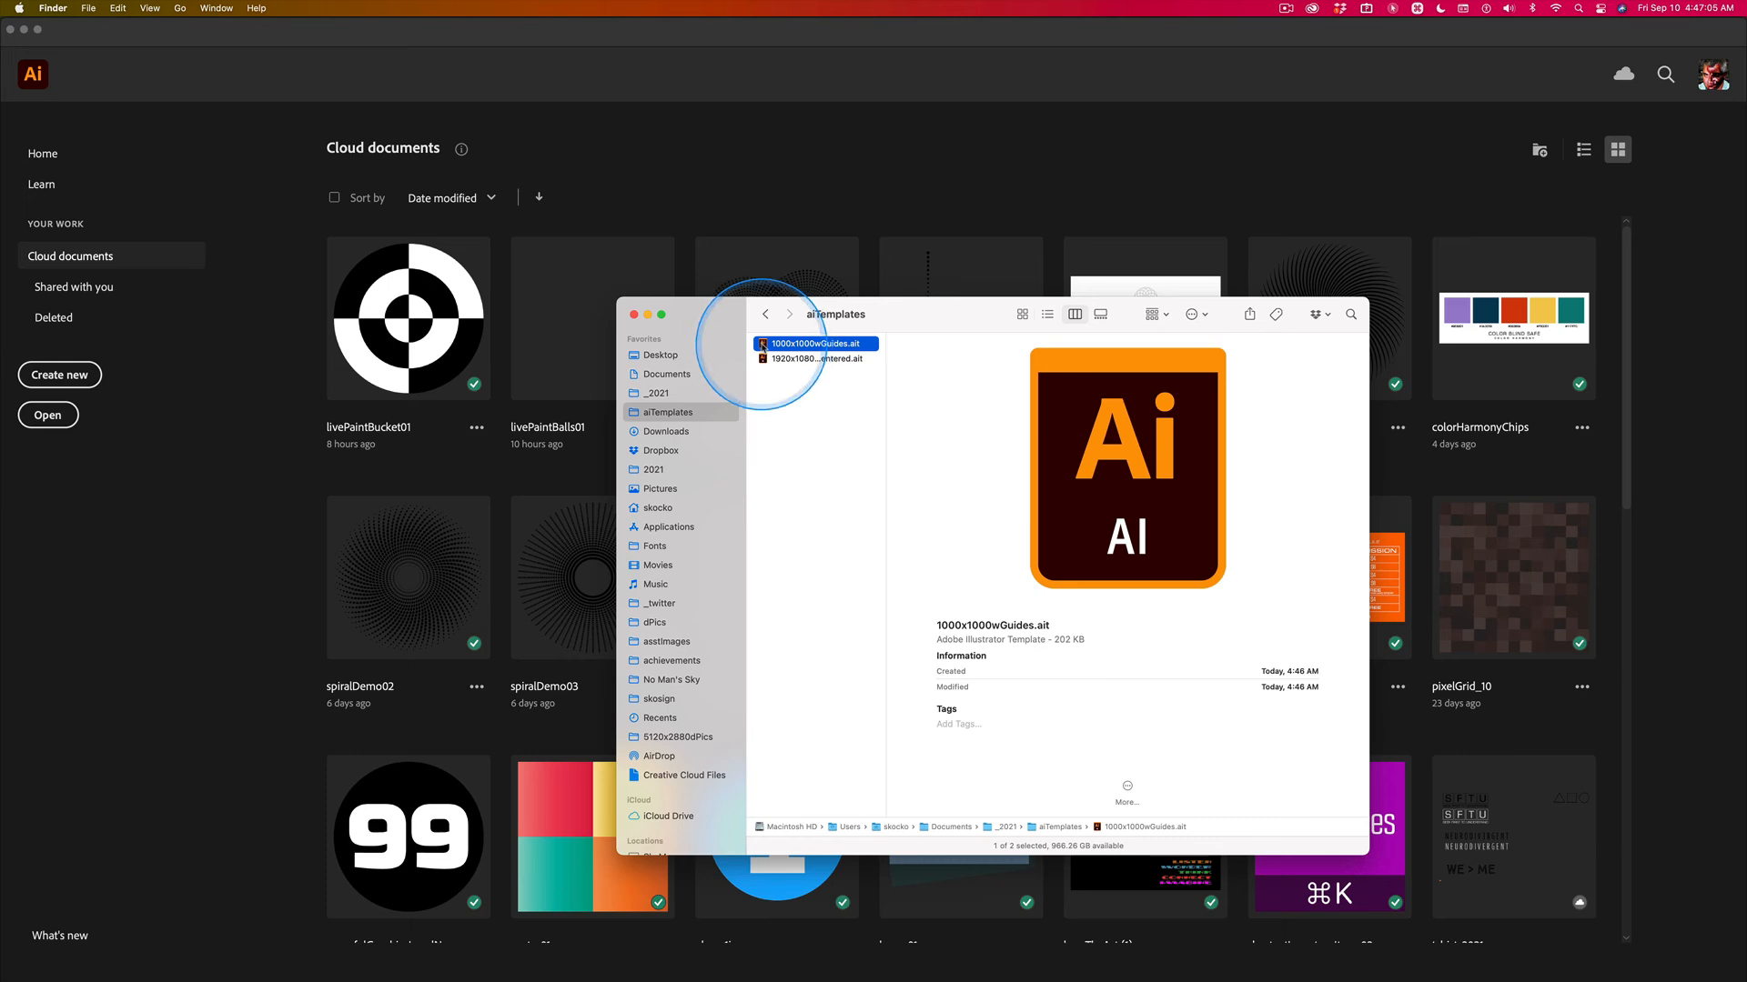